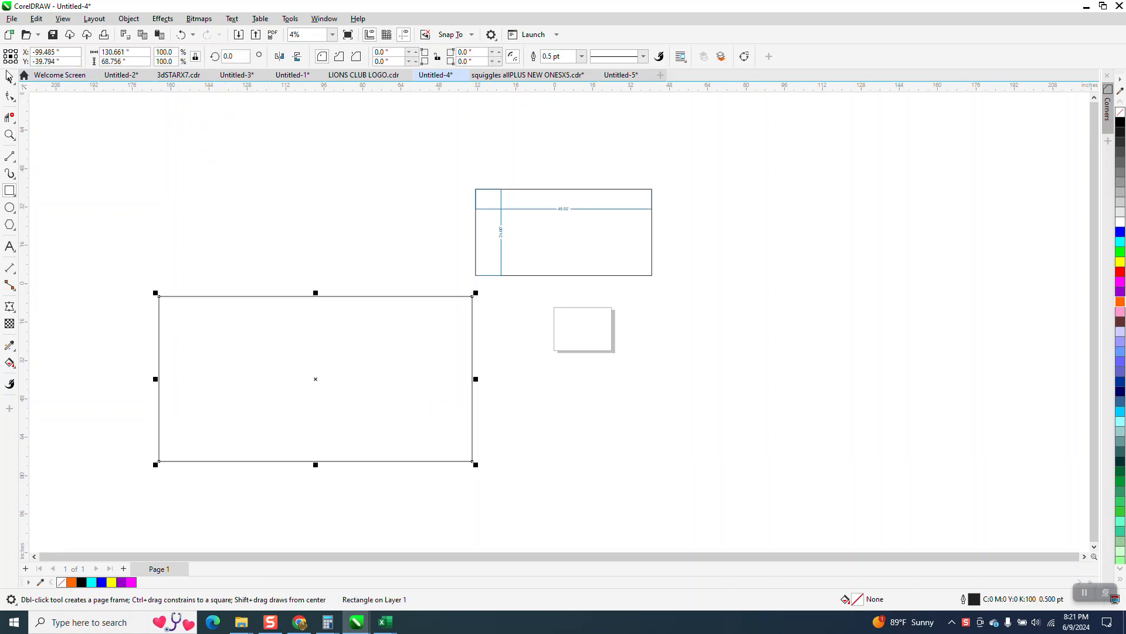
Deselect the rectangle and set the drawing units to feet.
{"action": "left_click", "coordinate": [10, 80]}
{"action": "left_click", "coordinate": [300, 164]}
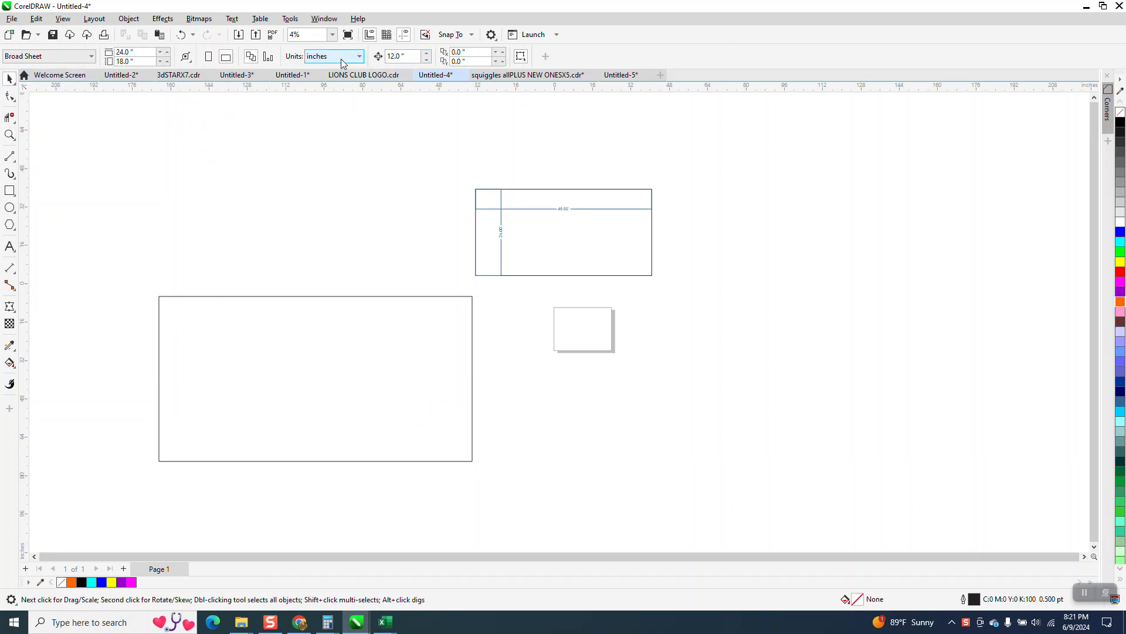
{"action": "left_click", "coordinate": [356, 57]}
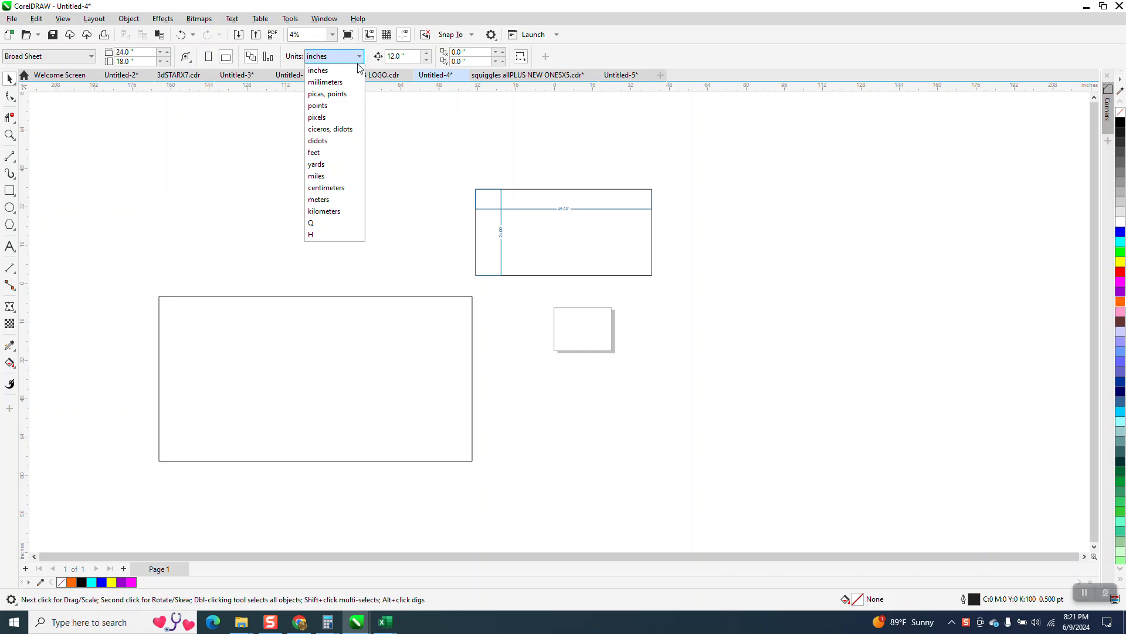
{"action": "left_click", "coordinate": [320, 153]}
Resize the large rectangle to 49 feet wide and 24 feet high.
{"action": "left_click", "coordinate": [369, 323]}
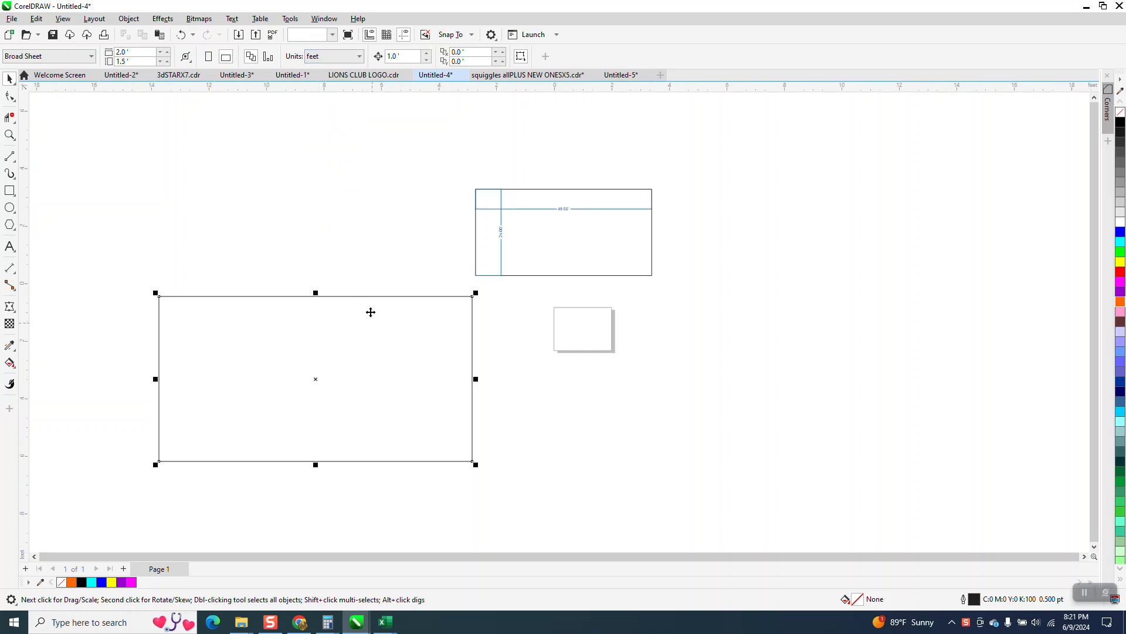
{"action": "triple_click", "coordinate": [135, 54]}
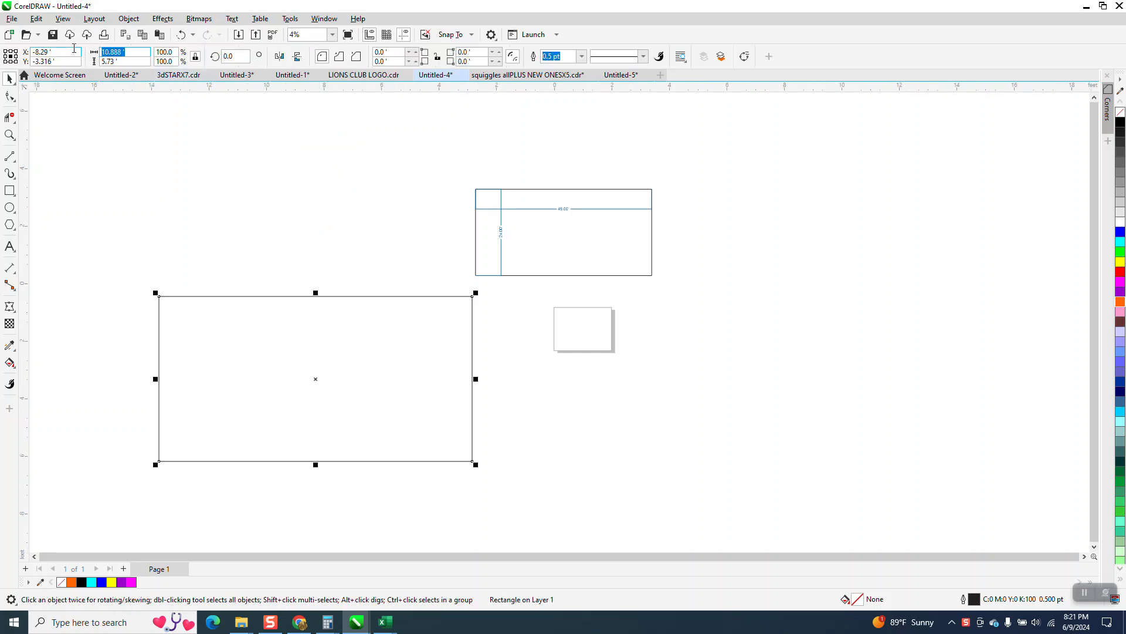
{"action": "type", "text": "49"}
{"action": "key", "text": "Return"}
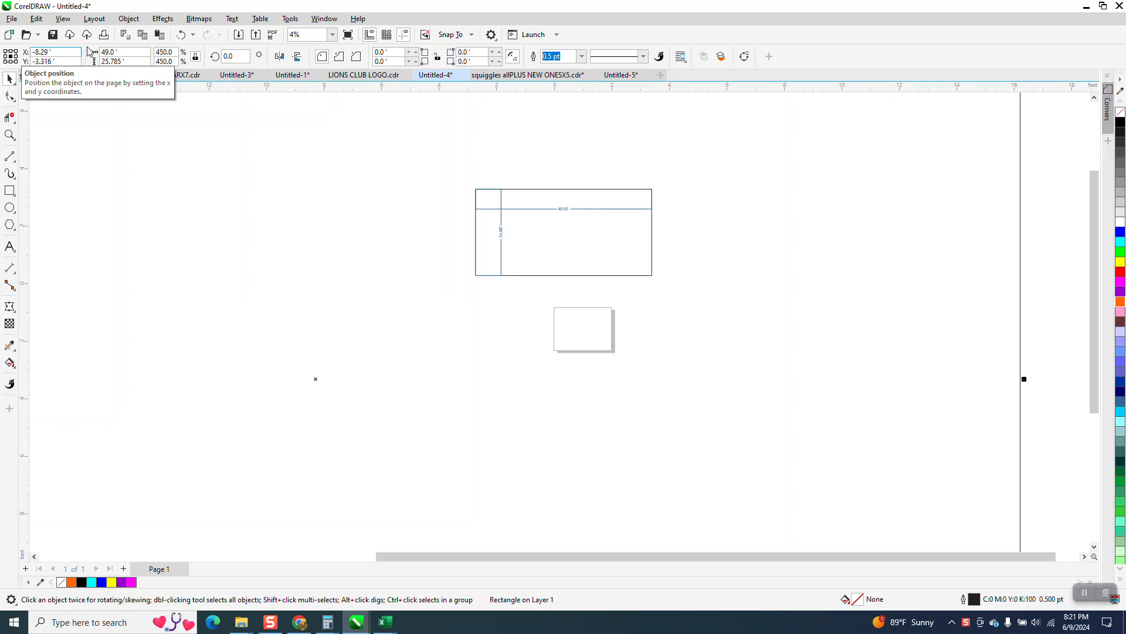
{"action": "scroll", "coordinate": [309, 276], "scroll_direction": "down", "scroll_amount": 3}
{"action": "scroll", "coordinate": [370, 287], "scroll_direction": "down", "scroll_amount": 1}
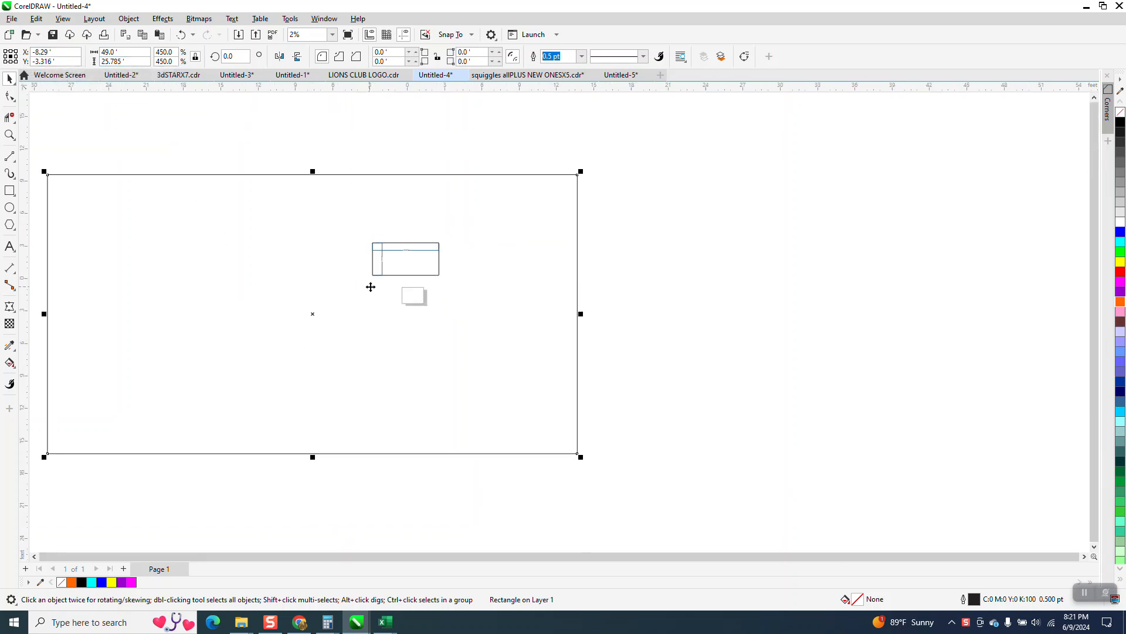
{"action": "left_click_drag", "start_coordinate": [112, 61], "coordinate": [92, 61]}
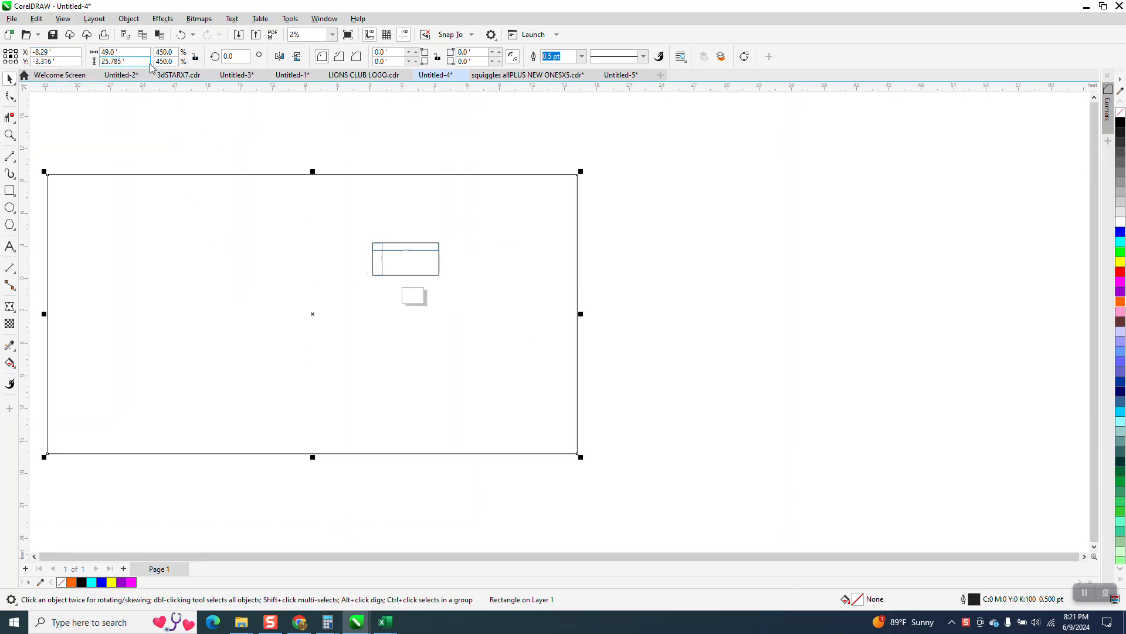
{"action": "type", "text": "24"}
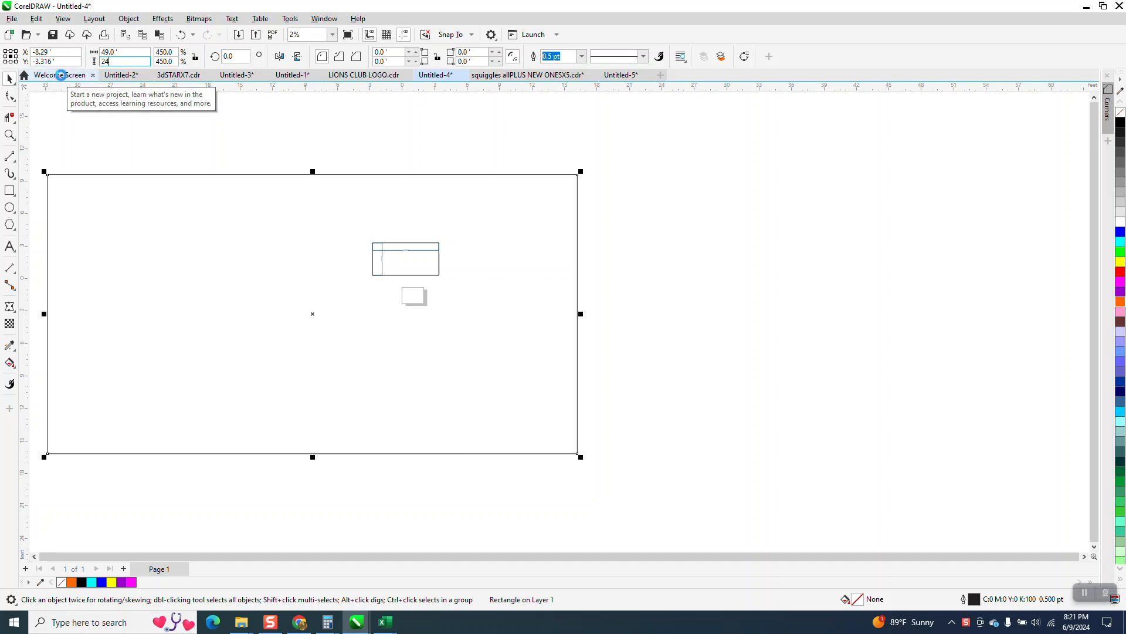
{"action": "key", "text": "Return"}
Examine the dimension labels of the small rectangle above the page and return to the full view.
{"action": "scroll", "coordinate": [508, 294], "scroll_direction": "down", "scroll_amount": 1}
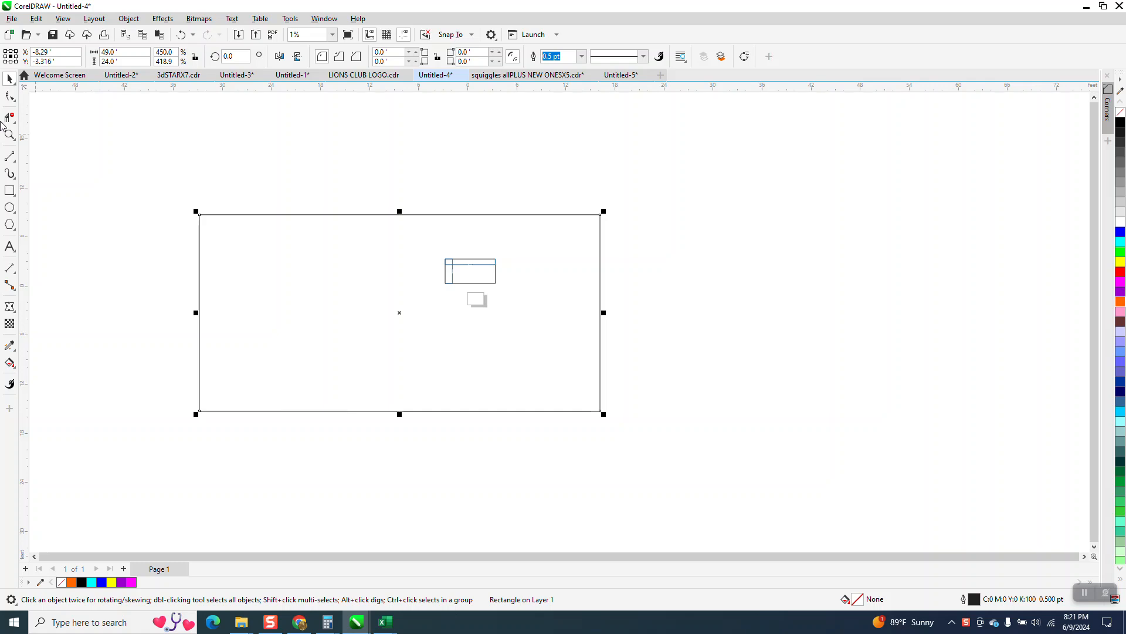
{"action": "left_click", "coordinate": [10, 135]}
{"action": "left_click_drag", "start_coordinate": [449, 256], "coordinate": [523, 297]}
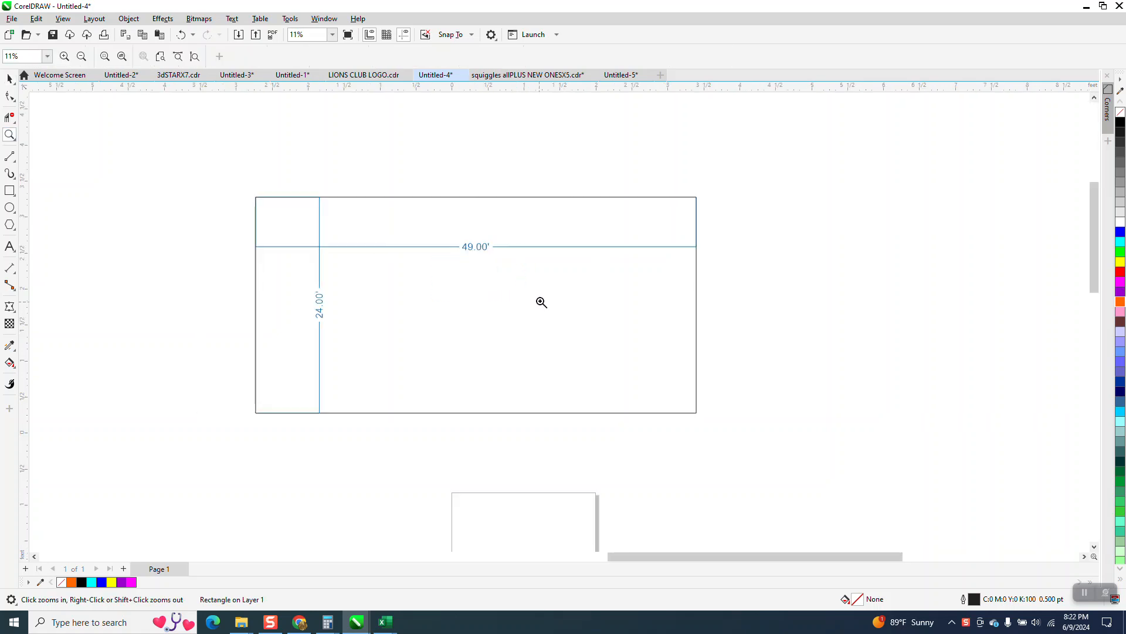
{"action": "left_click", "coordinate": [9, 78]}
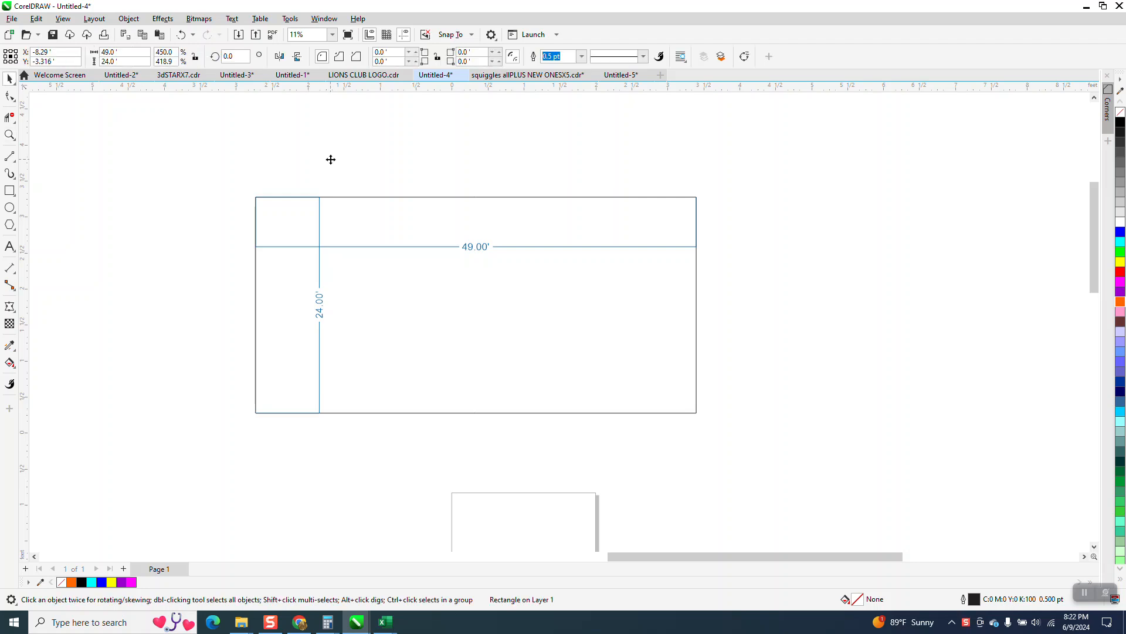
{"action": "scroll", "coordinate": [357, 169], "scroll_direction": "down", "scroll_amount": 1}
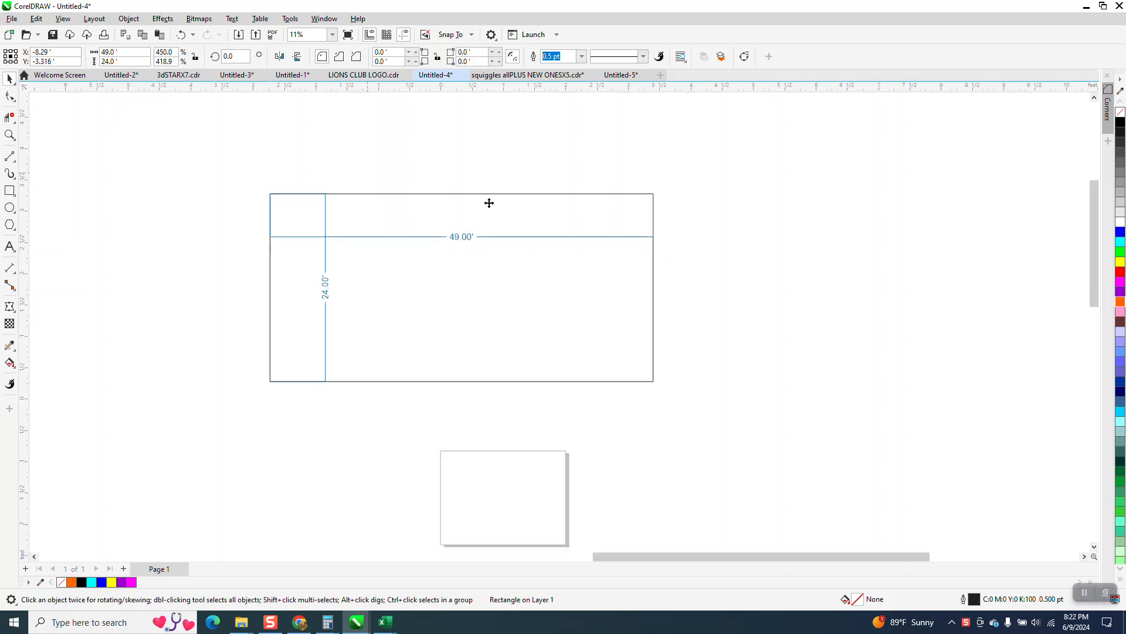
{"action": "scroll", "coordinate": [498, 270], "scroll_direction": "down", "scroll_amount": 6}
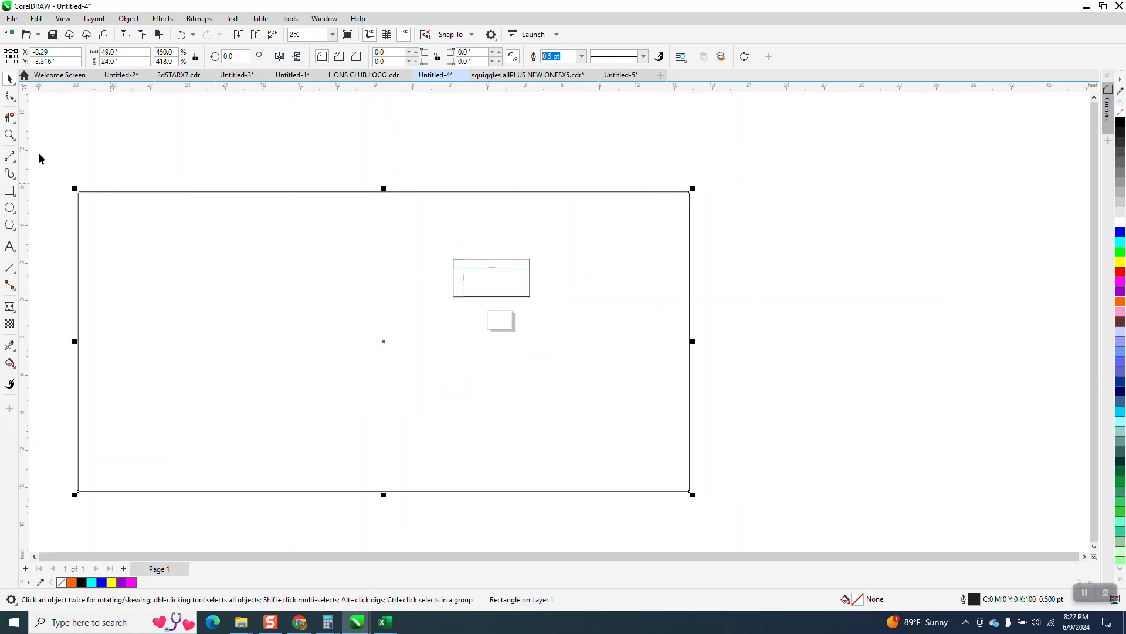
Add a vertical dimension for the large rectangle's left edge, placing its line just inside the rectangle.
{"action": "left_click", "coordinate": [16, 273]}
{"action": "left_click", "coordinate": [37, 265]}
{"action": "left_click_drag", "start_coordinate": [79, 193], "coordinate": [82, 490]}
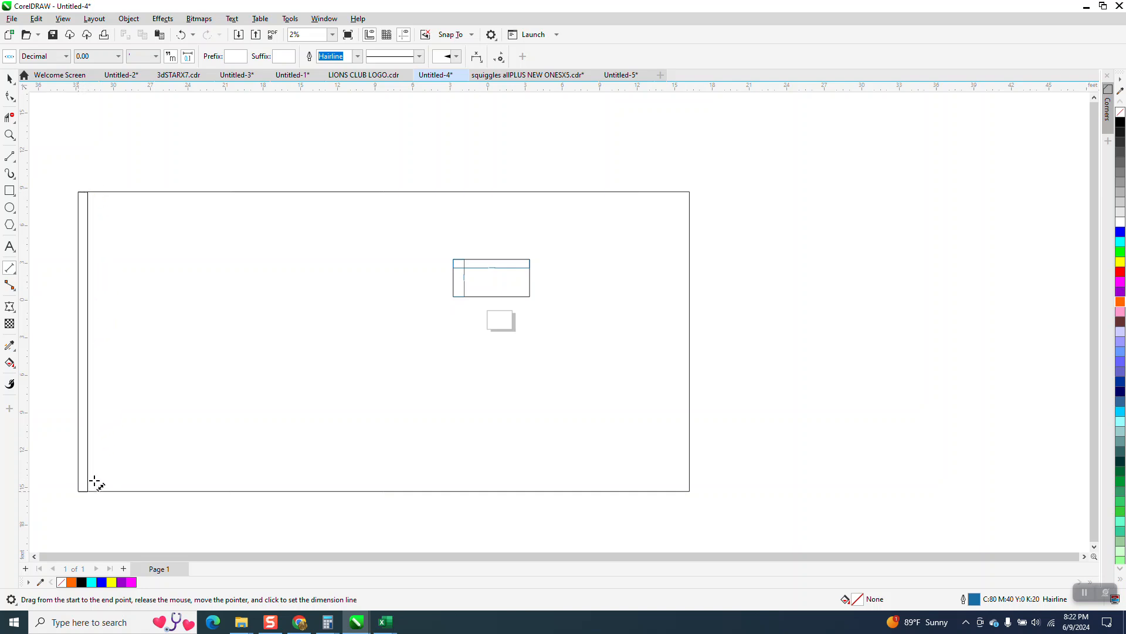
{"action": "left_click", "coordinate": [129, 470]}
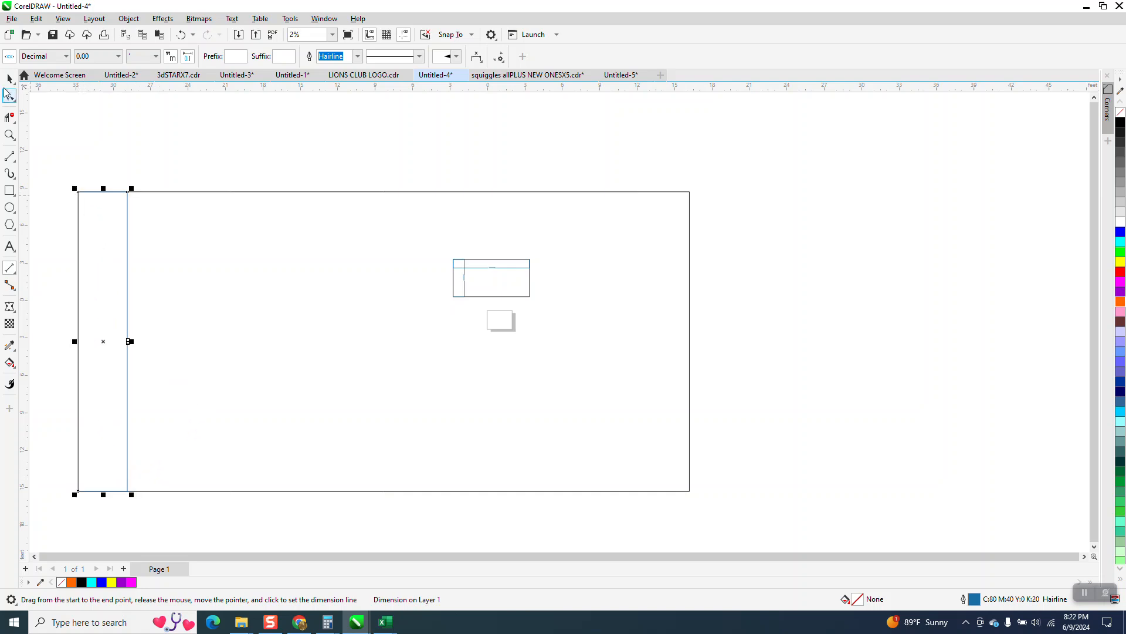
Set the vertical dimension's text size to 1000 pt.
{"action": "left_click", "coordinate": [9, 78]}
{"action": "left_click", "coordinate": [130, 343]}
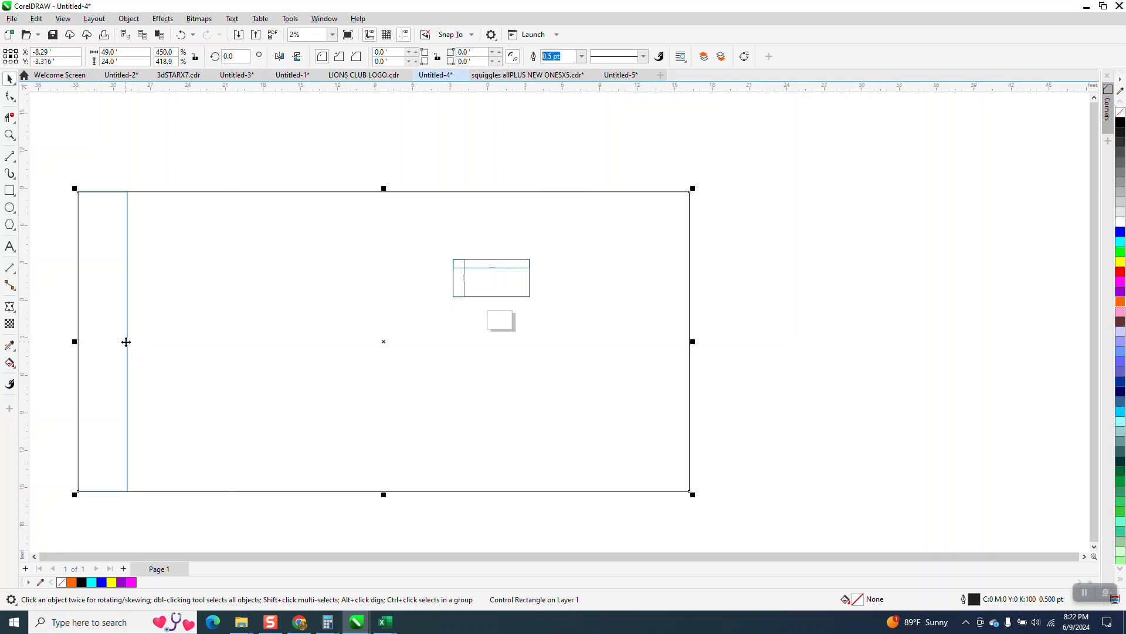
{"action": "left_click", "coordinate": [171, 370]}
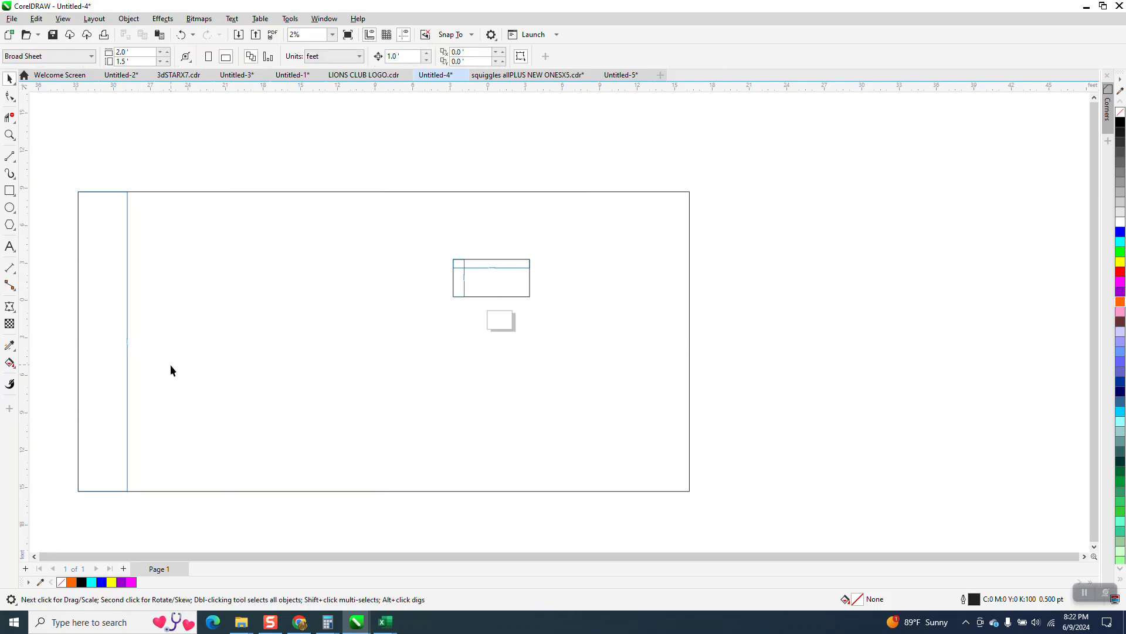
{"action": "left_click", "coordinate": [128, 342]}
{"action": "left_click", "coordinate": [449, 57]}
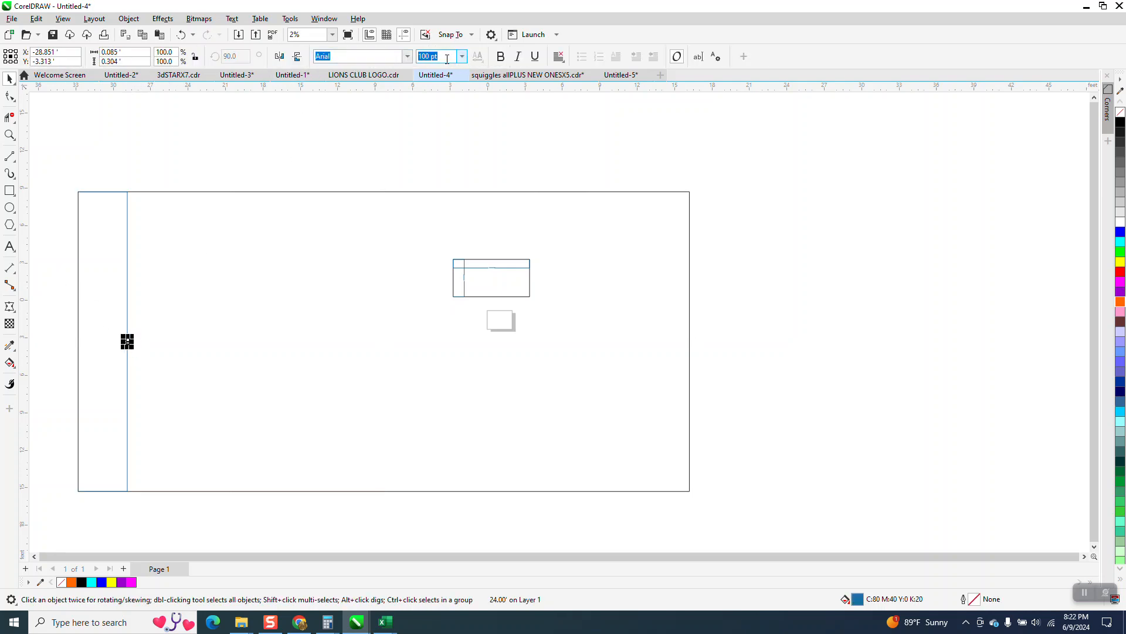
{"action": "type", "text": "1,0"}
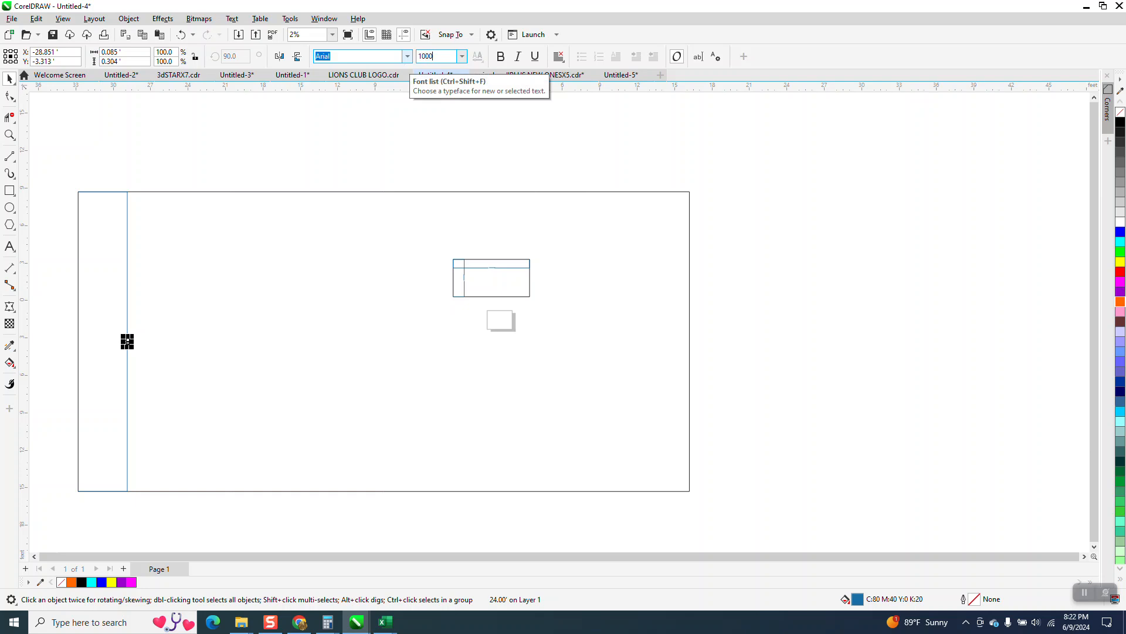
{"action": "type", "text": "00"}
{"action": "key", "text": "Return"}
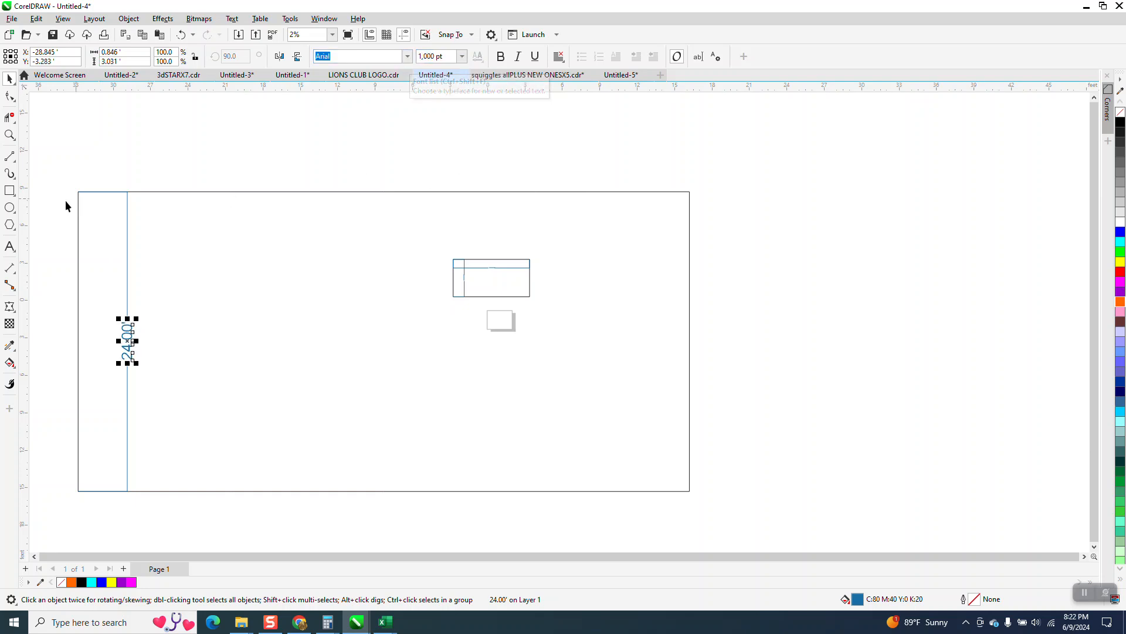
Add a horizontal dimension across the large rectangle's top edge, placing its line just inside the rectangle.
{"action": "left_click", "coordinate": [11, 269]}
{"action": "left_click", "coordinate": [59, 265]}
{"action": "left_click_drag", "start_coordinate": [79, 192], "coordinate": [690, 192]}
{"action": "left_click", "coordinate": [686, 226]}
{"action": "key", "text": "space"}
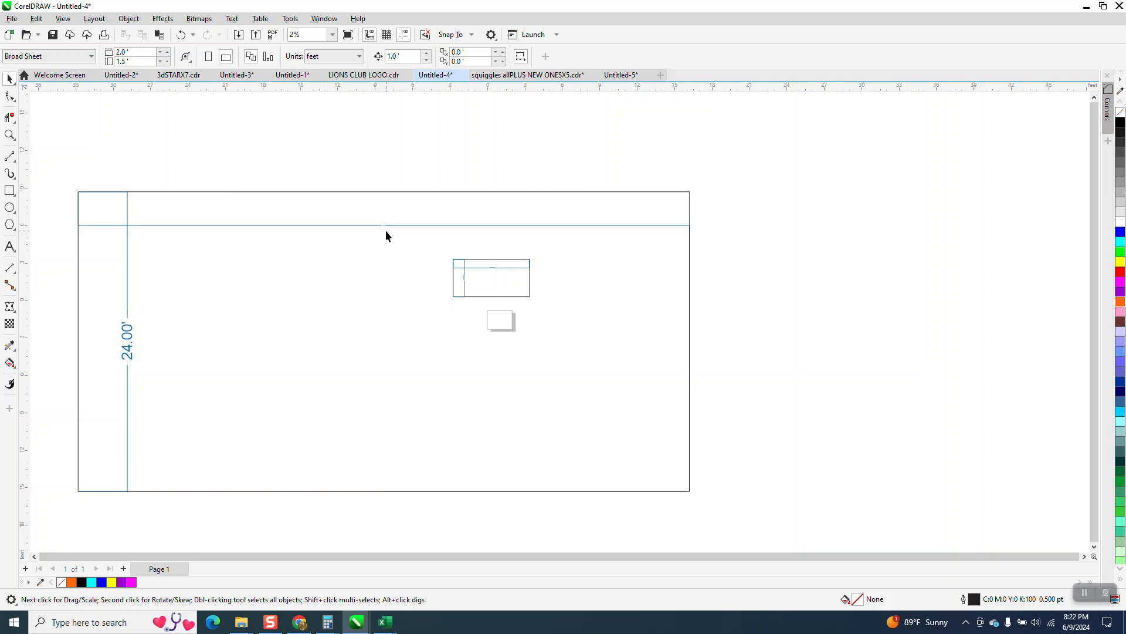
Set the horizontal dimension's text size to 1000 pt.
{"action": "left_click", "coordinate": [383, 226]}
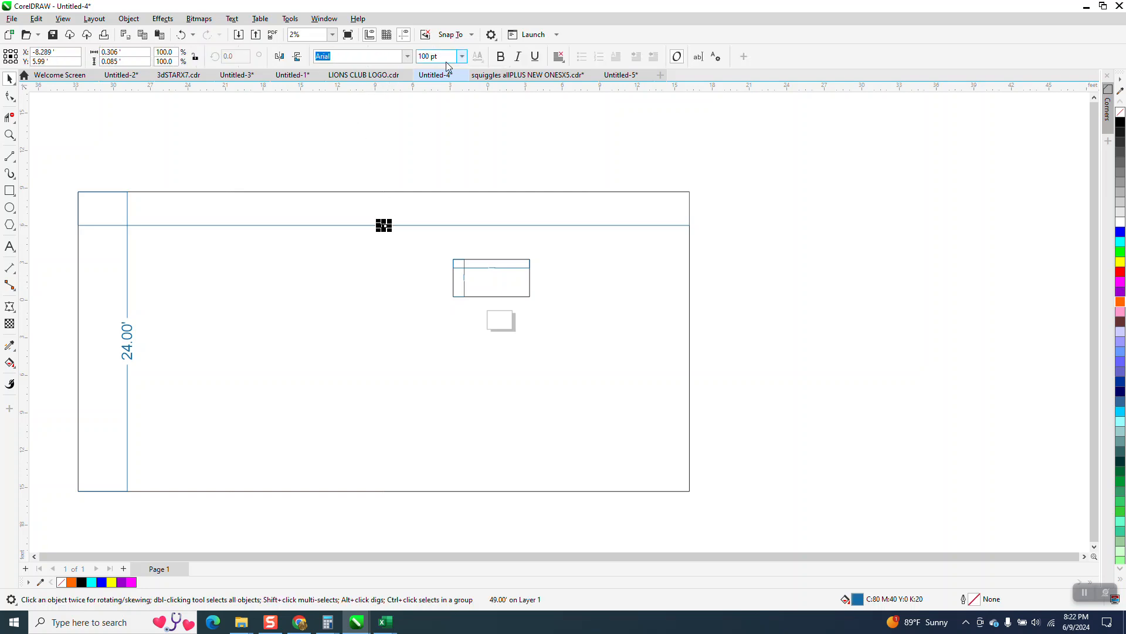
{"action": "left_click", "coordinate": [440, 57]}
{"action": "type", "text": "1000"}
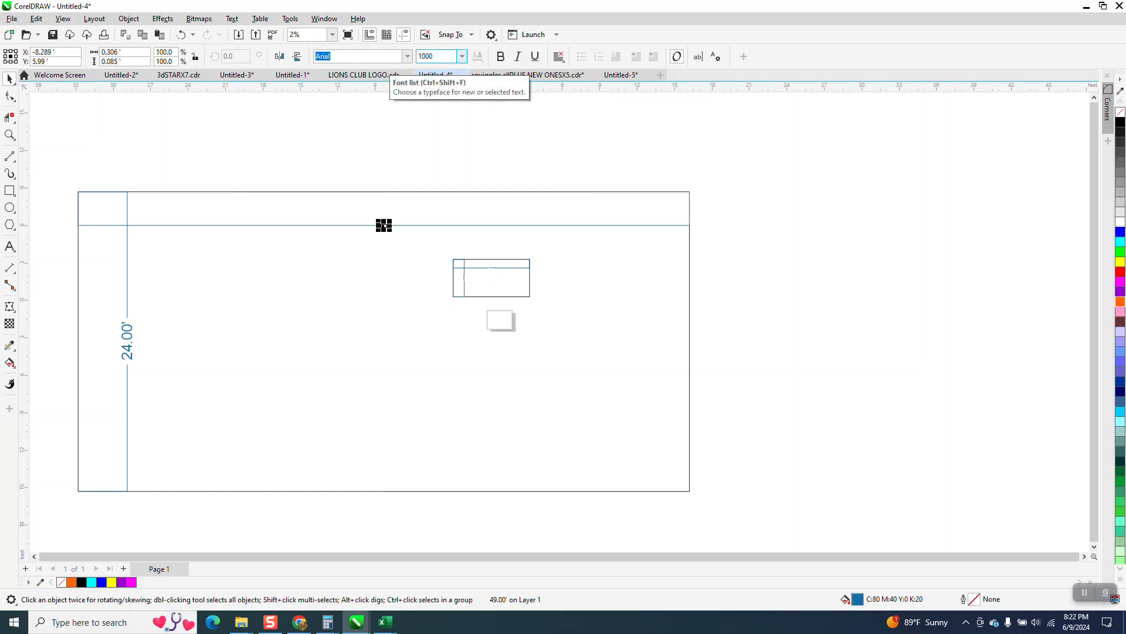
{"action": "key", "text": "Return"}
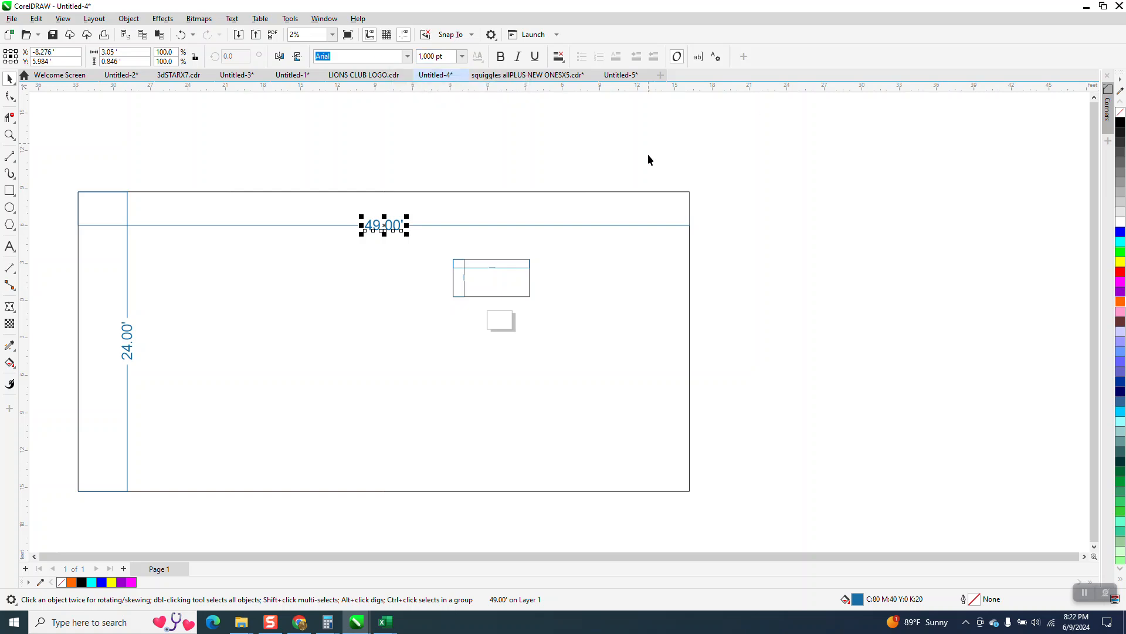
Move the large dimensioned rectangle so that it roughly surrounds the page and the small rectangle.
{"action": "left_click", "coordinate": [498, 139]}
{"action": "left_click_drag", "start_coordinate": [432, 257], "coordinate": [629, 321]}
{"action": "key", "text": "p"}
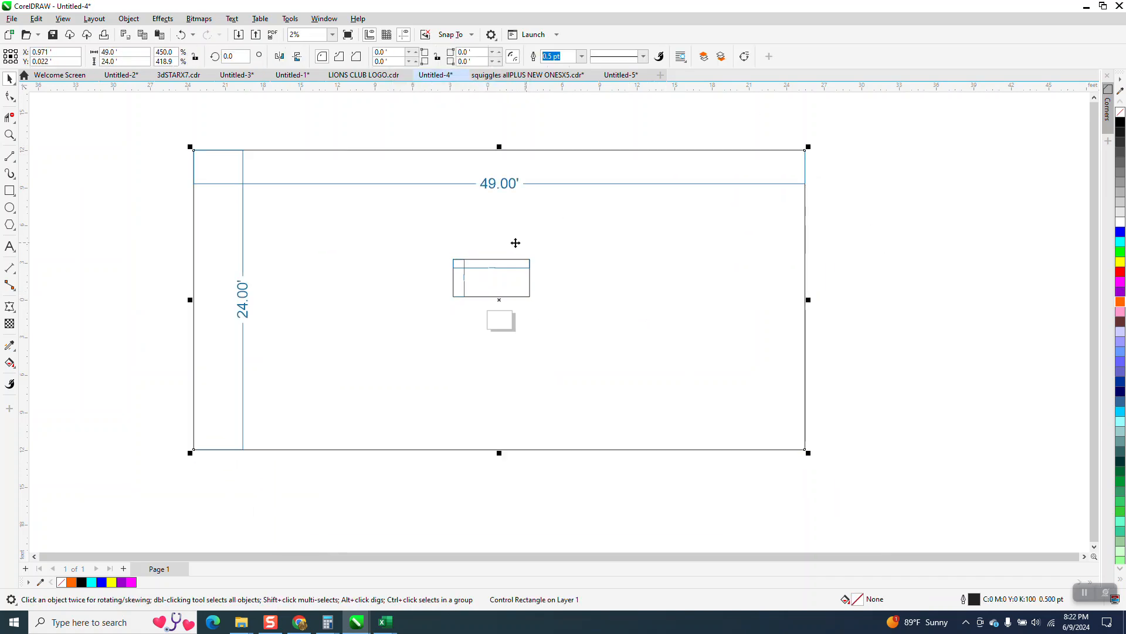
Delete the small rectangle together with its dimensions.
{"action": "left_click_drag", "start_coordinate": [412, 138], "coordinate": [593, 346]}
{"action": "left_click_drag", "start_coordinate": [860, 231], "coordinate": [334, 375]}
{"action": "key", "text": "Delete"}
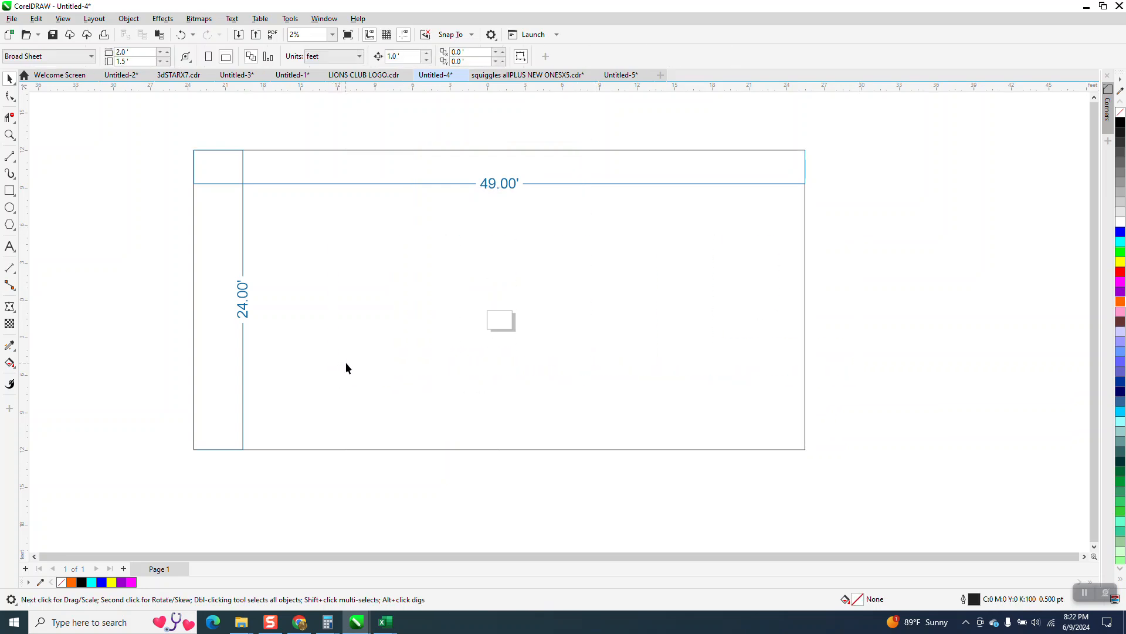
Set the page size to 24 feet wide by 18 feet high with nothing selected.
{"action": "left_click", "coordinate": [503, 320]}
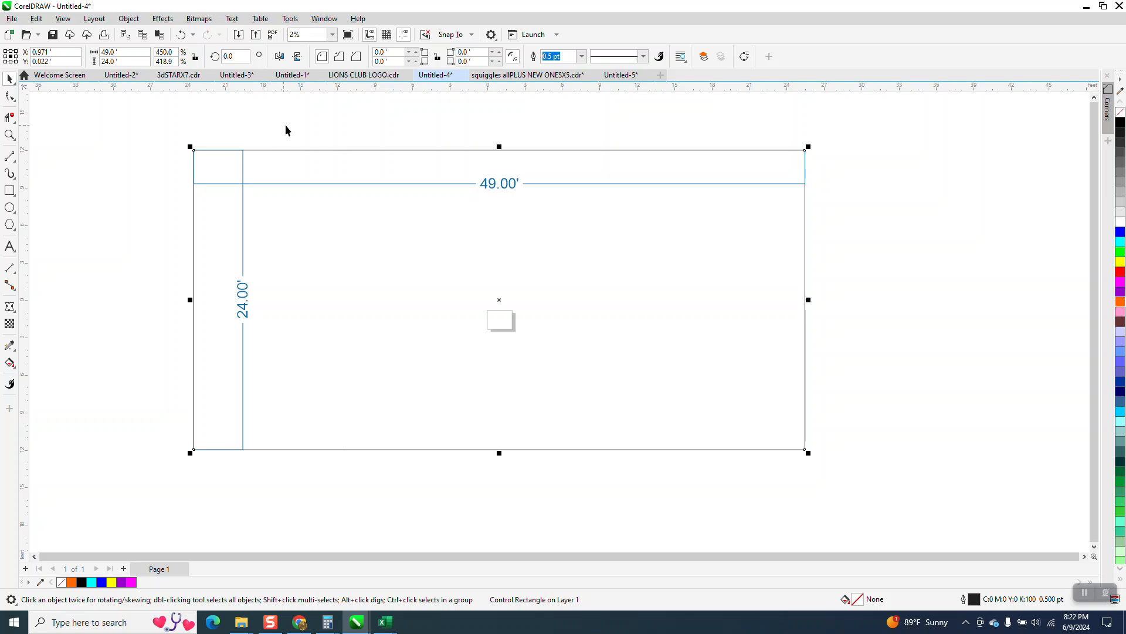
{"action": "left_click", "coordinate": [118, 229]}
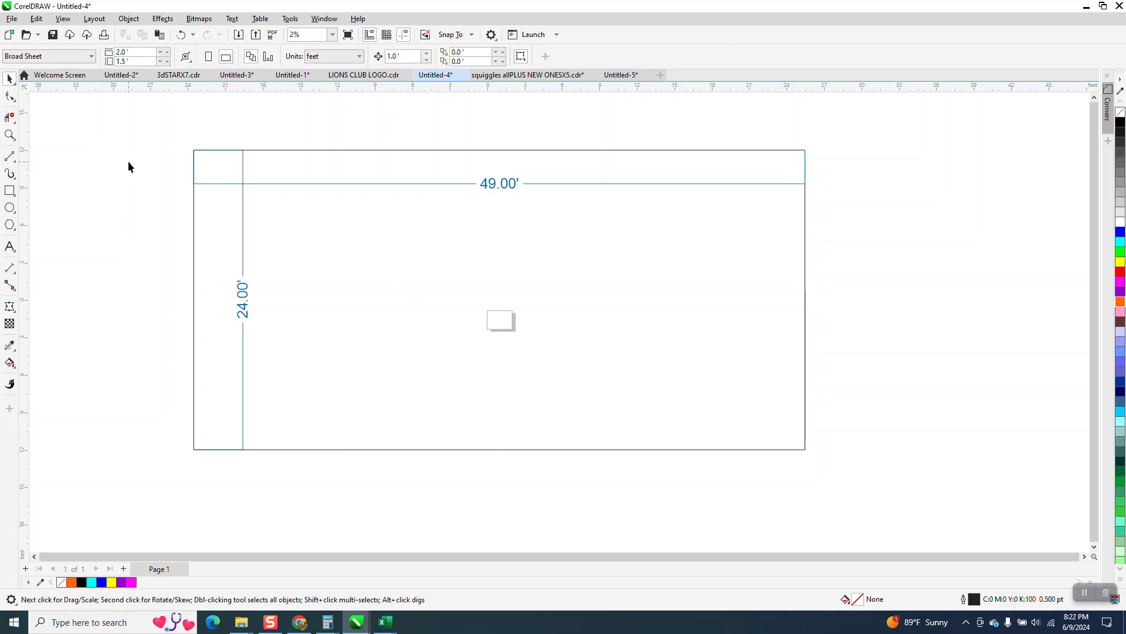
{"action": "left_click", "coordinate": [502, 333]}
{"action": "left_click", "coordinate": [169, 245]}
{"action": "double_click", "coordinate": [135, 53]}
{"action": "type", "text": "2"}
{"action": "key", "text": "Tab"}
{"action": "type", "text": "18"}
{"action": "key", "text": "Return"}
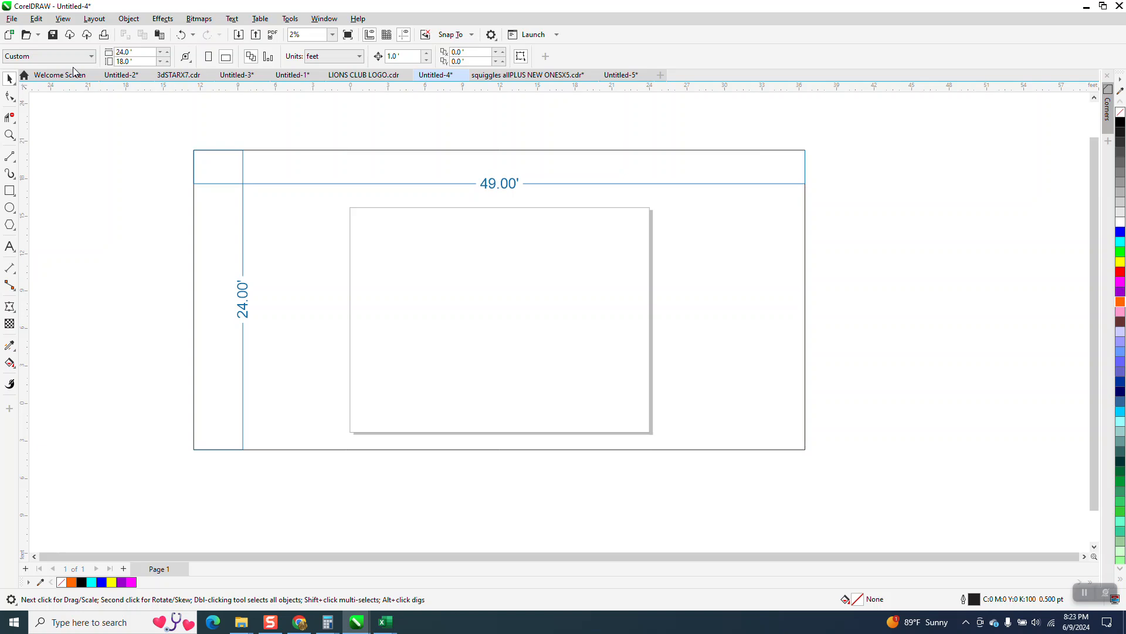
Move the large dimensioned rectangle off the page to the empty area on its left.
{"action": "scroll", "coordinate": [449, 291], "scroll_direction": "down", "scroll_amount": 1}
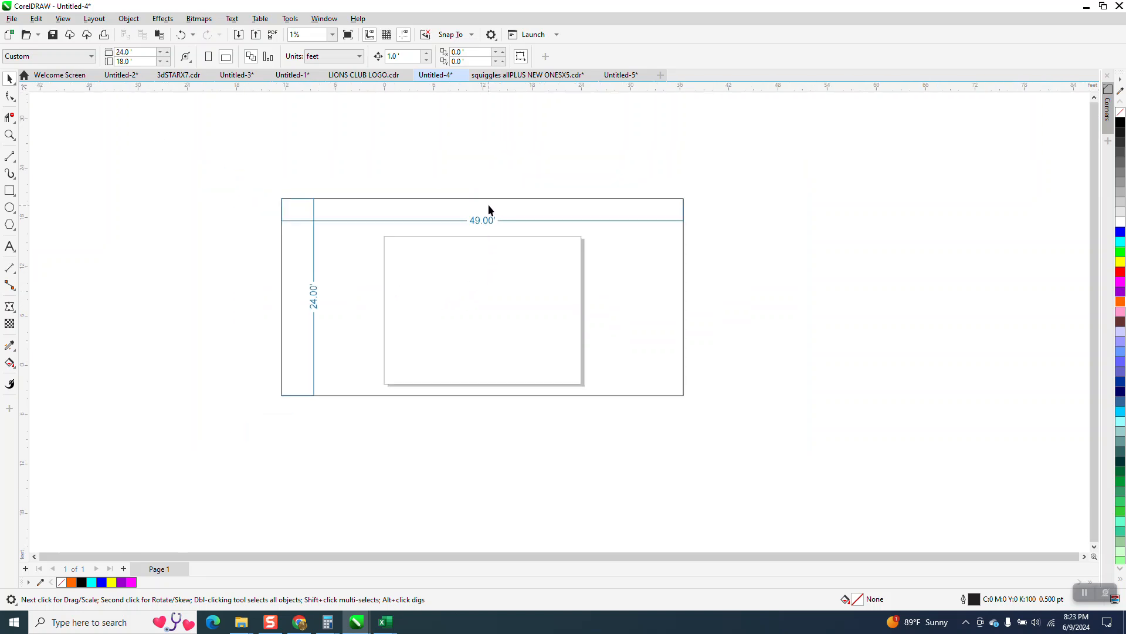
{"action": "left_click_drag", "start_coordinate": [518, 216], "coordinate": [207, 223]}
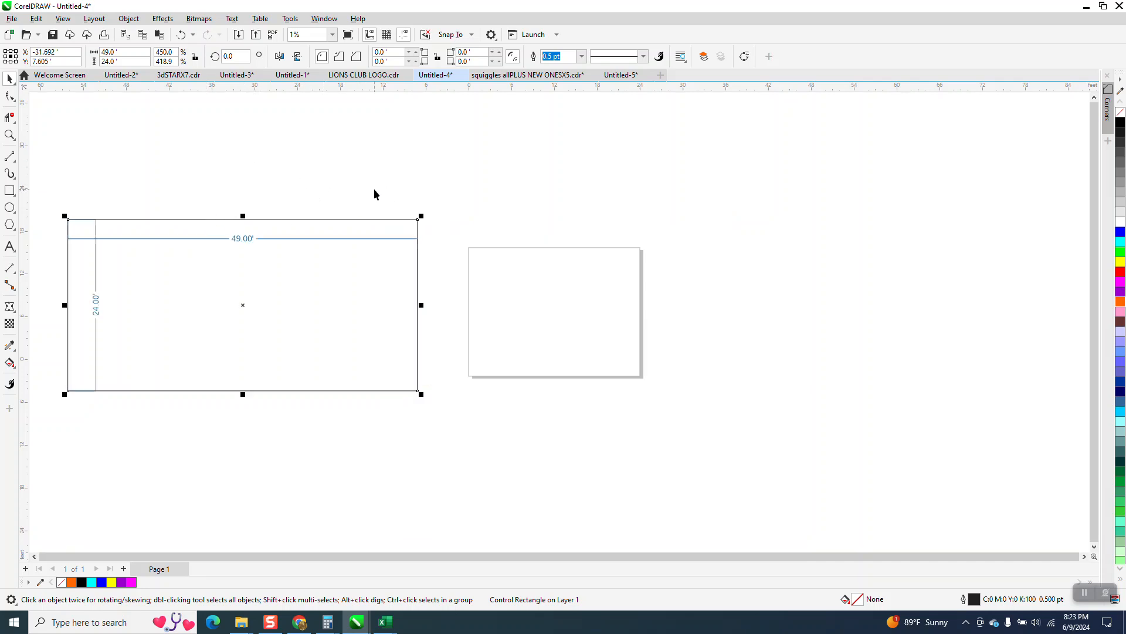
{"action": "key", "text": "shift+F2"}
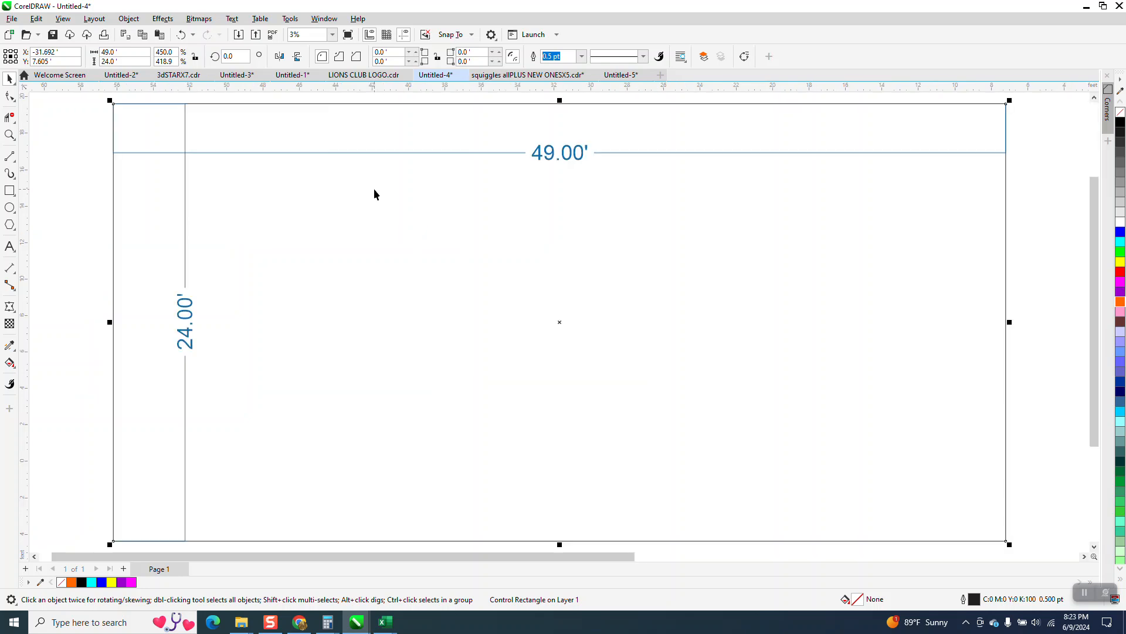
Show the Objects docker to list the layer's rectangle and dimensions.
{"action": "left_click", "coordinate": [325, 19]}
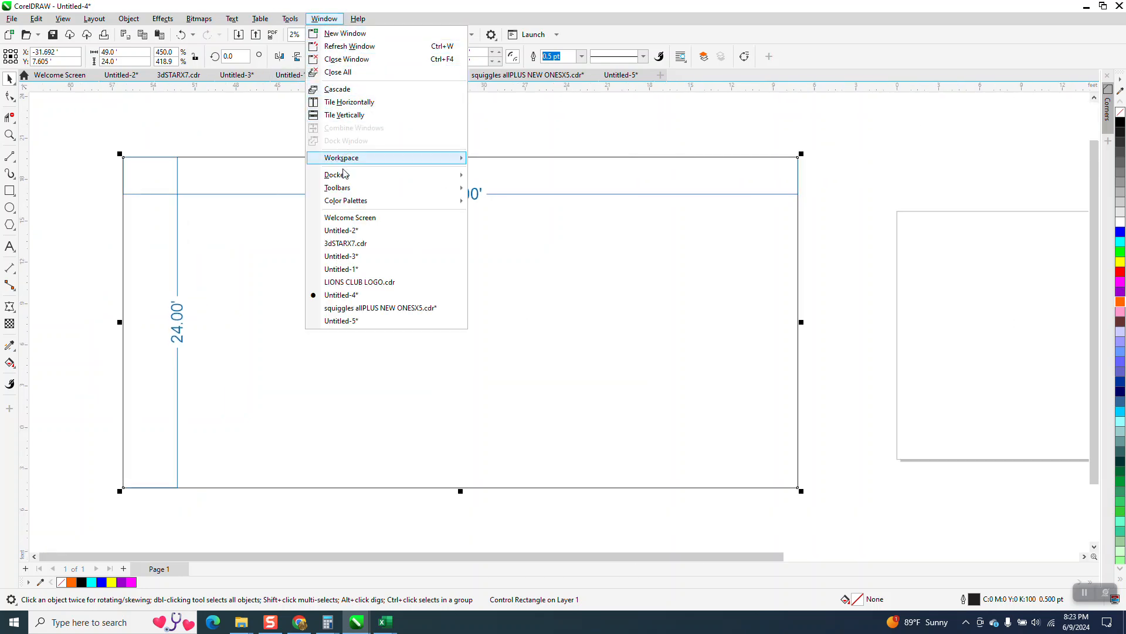
{"action": "mouse_move", "coordinate": [343, 175]}
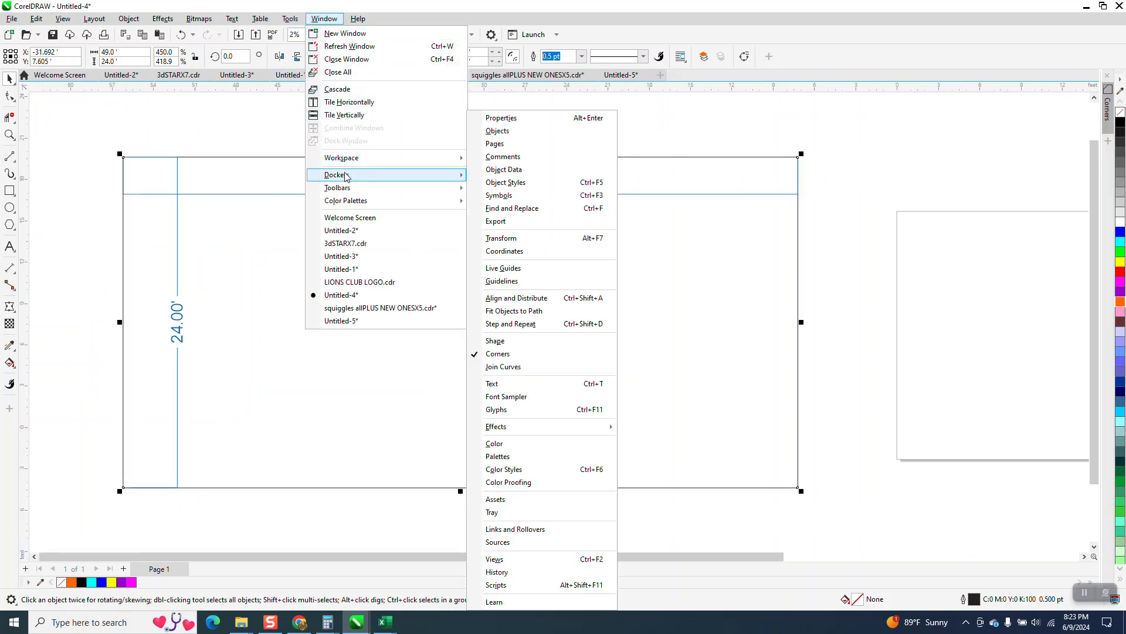
{"action": "left_click", "coordinate": [497, 131]}
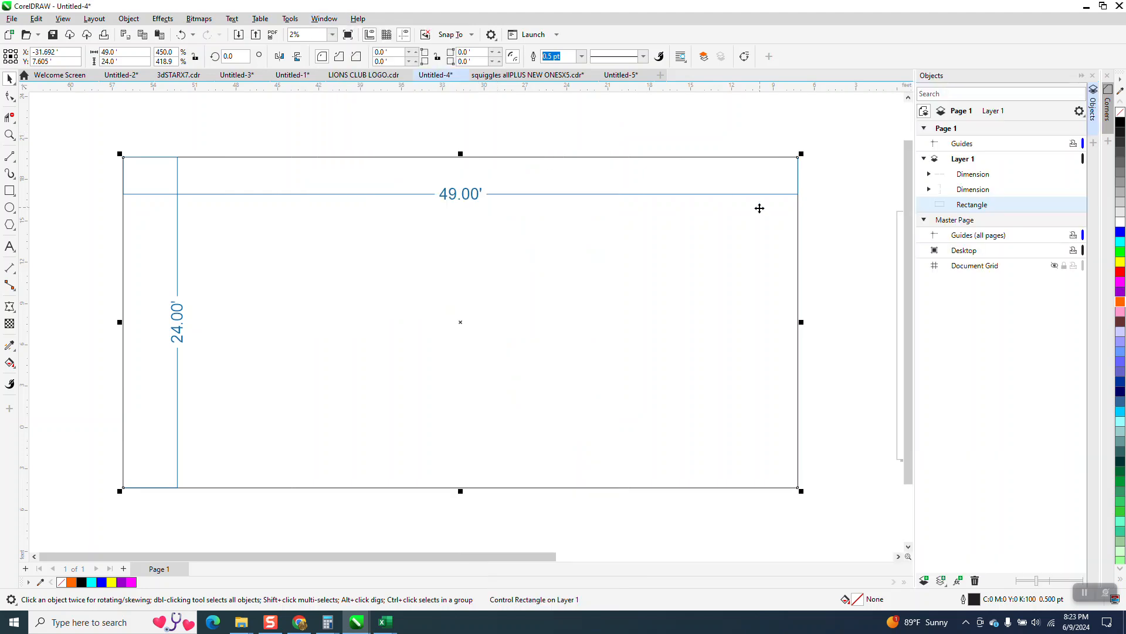
Break both dimensions of the large rectangle apart into separate text labels and line groups.
{"action": "left_click", "coordinate": [477, 185]}
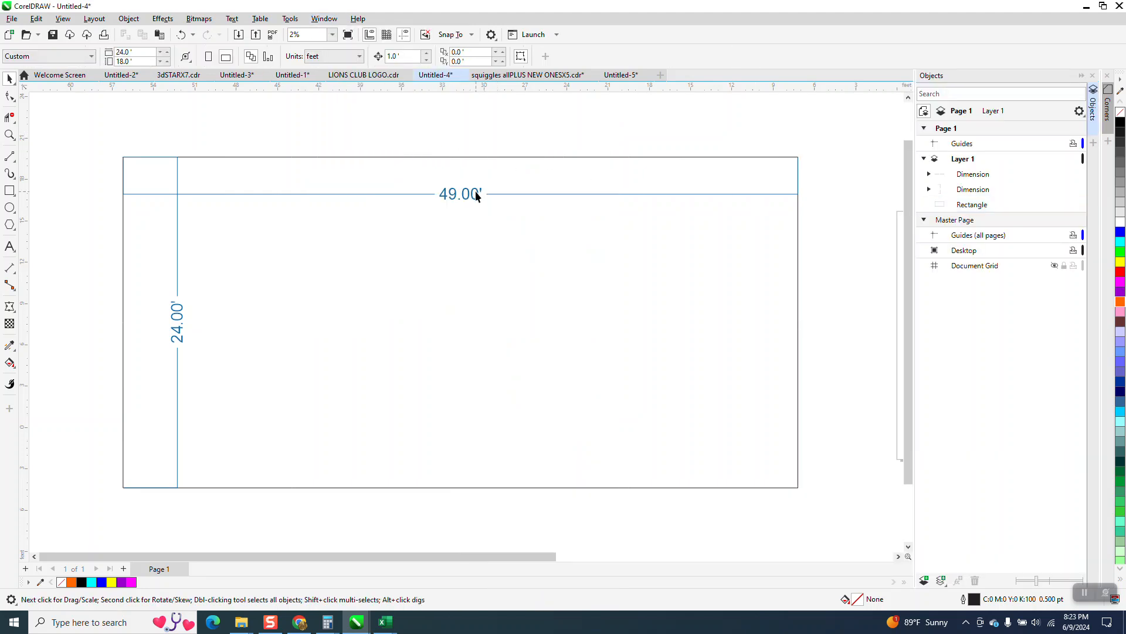
{"action": "left_click", "coordinate": [476, 195], "text": "ctrl"}
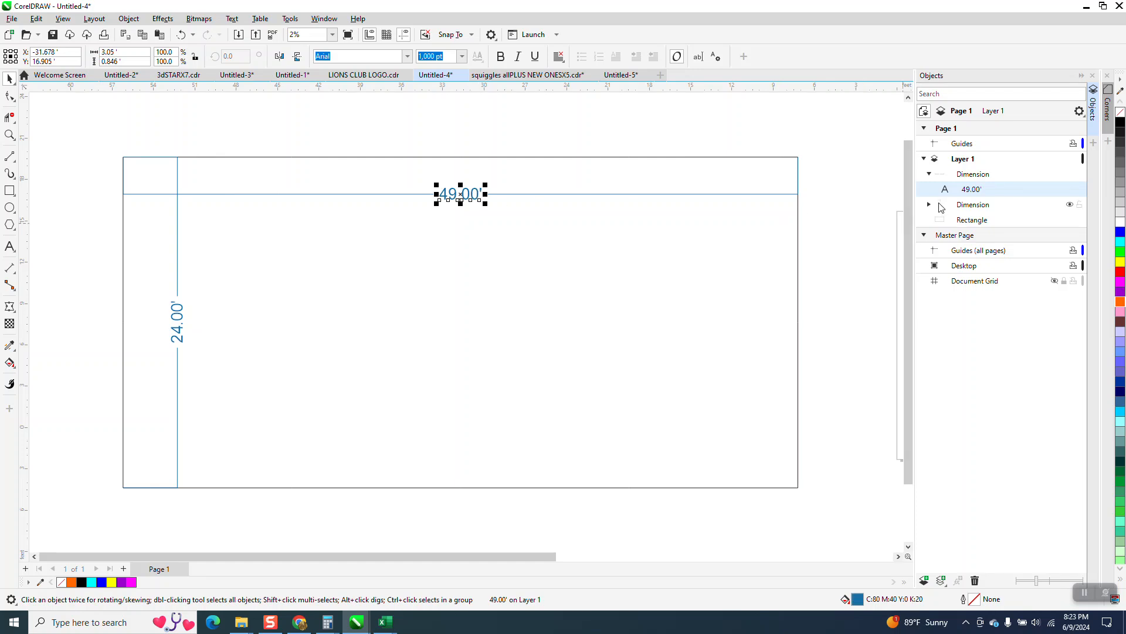
{"action": "left_click_drag", "start_coordinate": [94, 124], "coordinate": [300, 417]}
{"action": "left_click_drag", "start_coordinate": [832, 521], "coordinate": [831, 521]}
{"action": "left_click", "coordinate": [129, 18]}
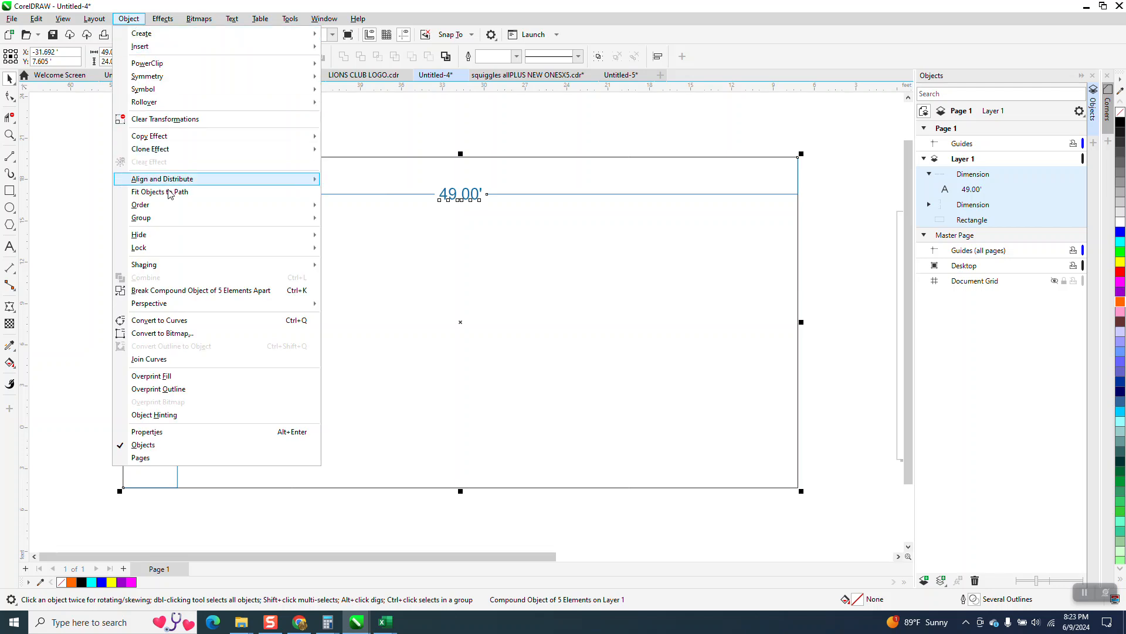
{"action": "left_click", "coordinate": [189, 291]}
{"action": "left_click", "coordinate": [84, 259]}
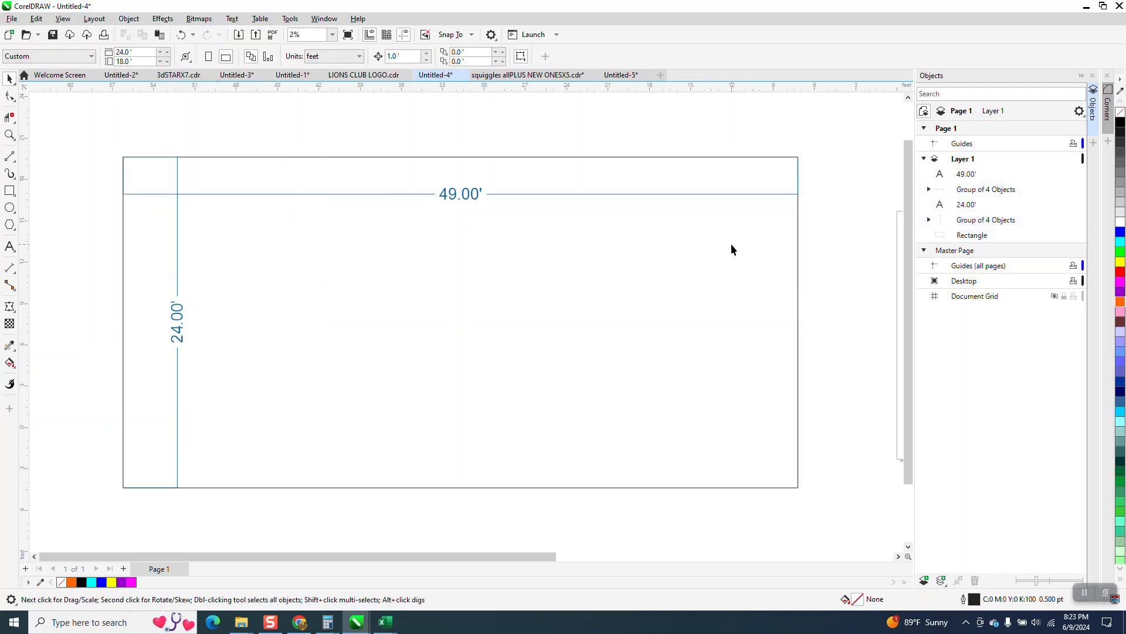
Ungroup the lines of the 24-foot height dimension completely into individual curves.
{"action": "left_click", "coordinate": [967, 221]}
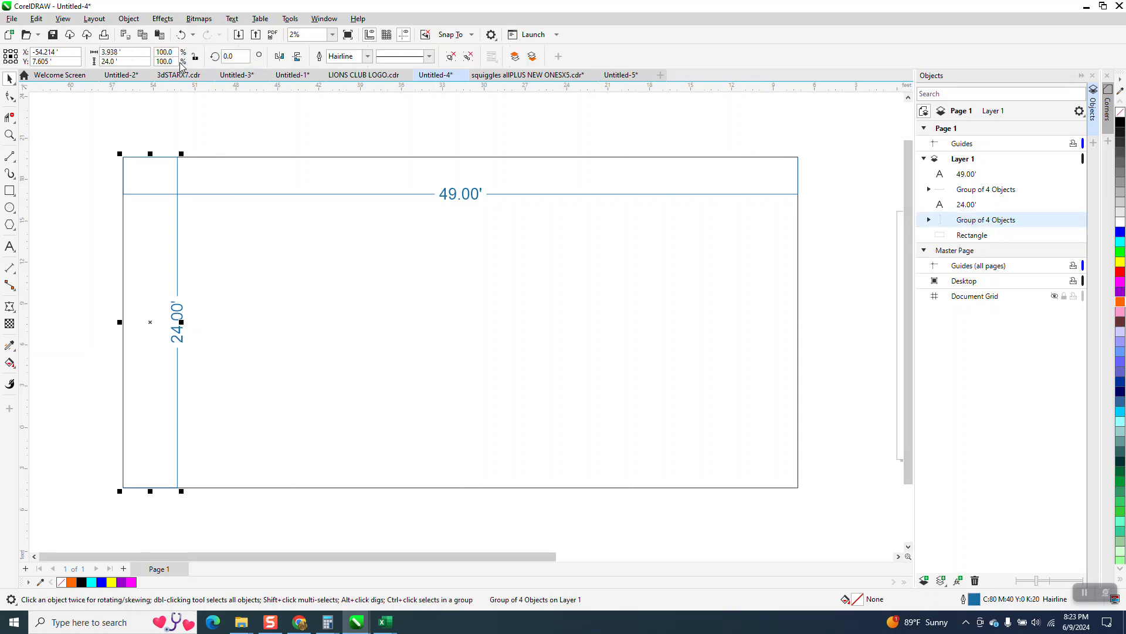
{"action": "left_click", "coordinate": [129, 18]}
{"action": "mouse_move", "coordinate": [146, 219]}
{"action": "left_click", "coordinate": [335, 251]}
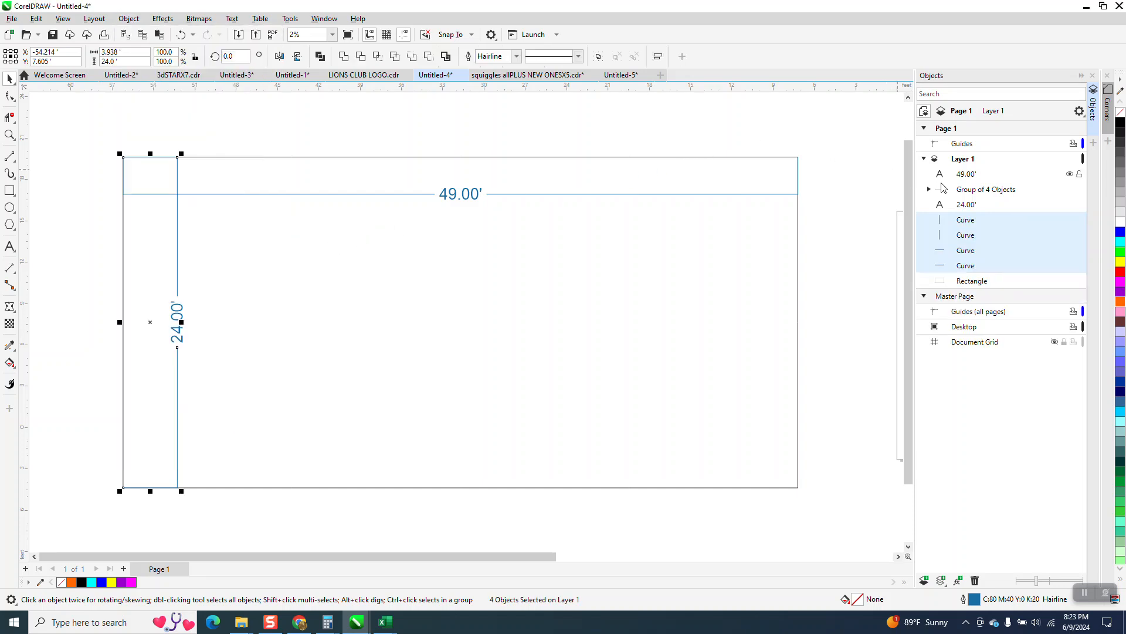
Ungroup the lines of the 49-foot width dimension completely and clear the selection.
{"action": "left_click", "coordinate": [439, 193]}
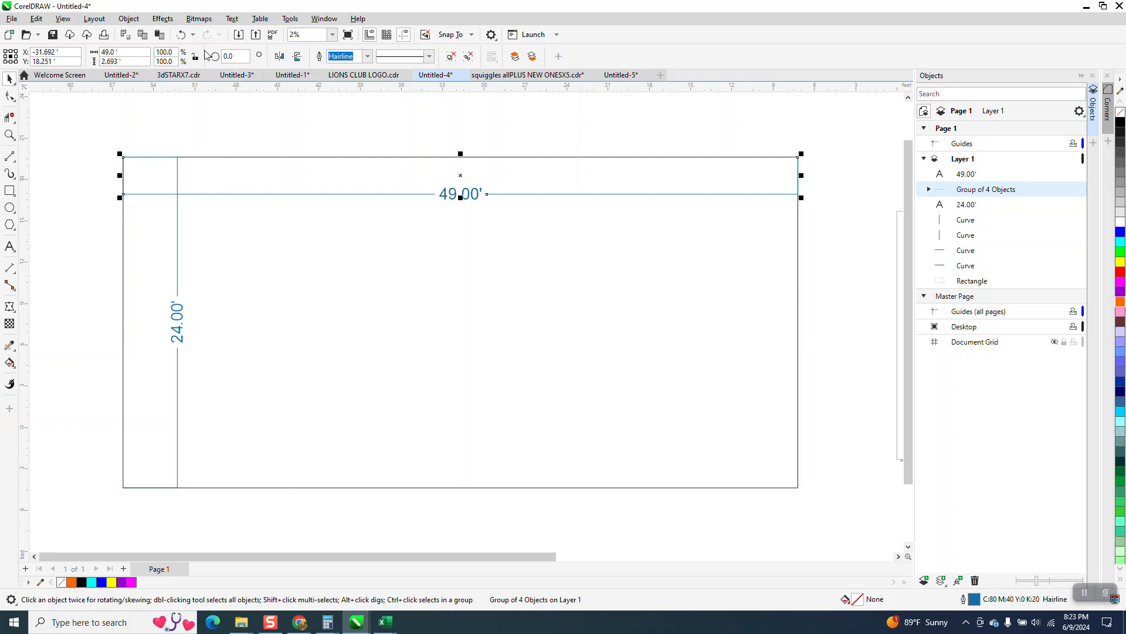
{"action": "left_click", "coordinate": [129, 18]}
{"action": "mouse_move", "coordinate": [163, 218]}
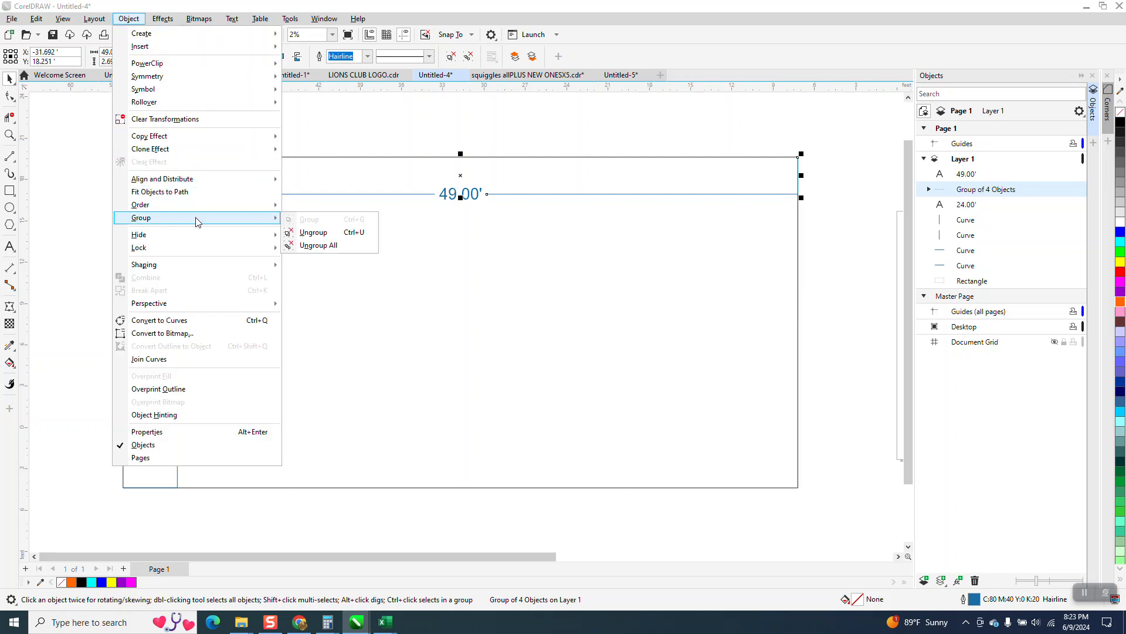
{"action": "left_click", "coordinate": [322, 245]}
{"action": "left_click", "coordinate": [345, 153]}
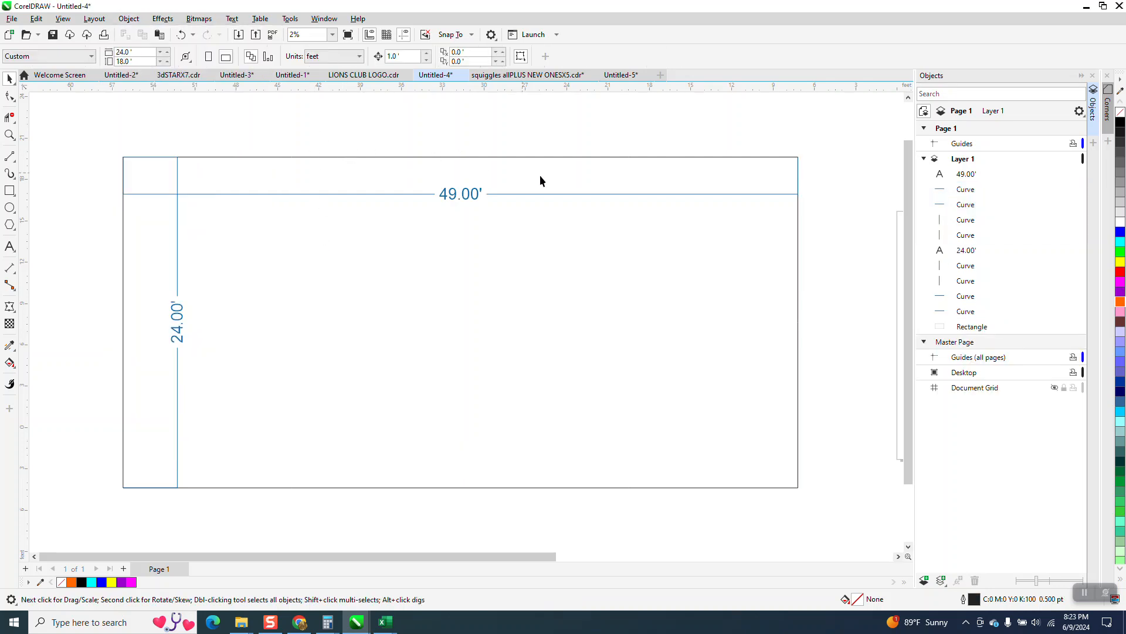
Group both dimension labels with all their line curves, excluding the rectangle from the group.
{"action": "left_click", "coordinate": [964, 332]}
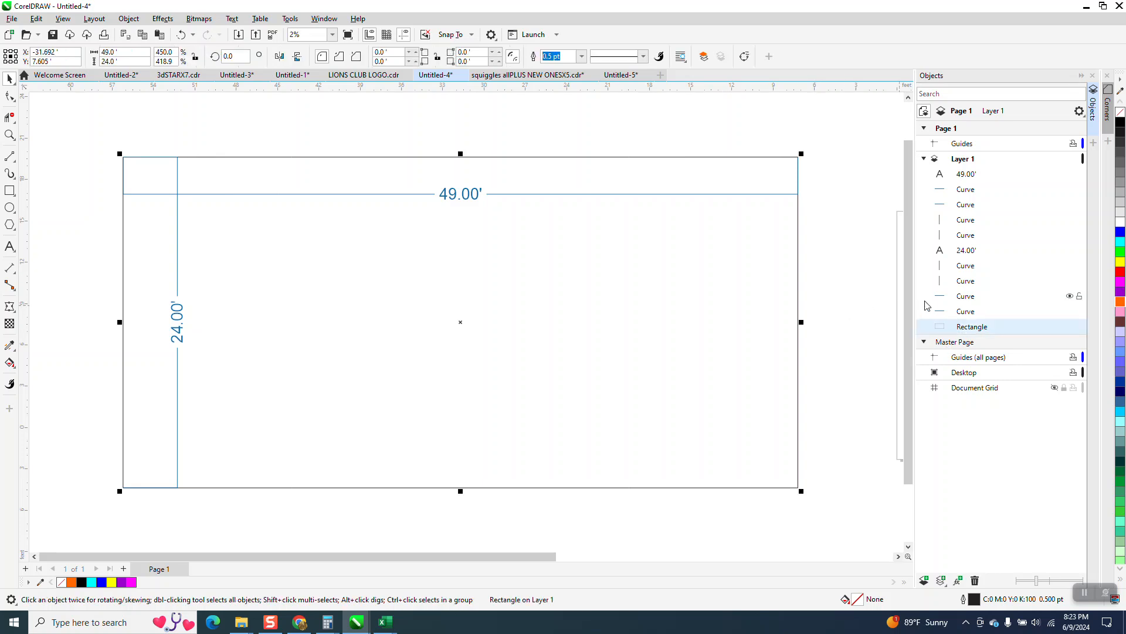
{"action": "left_click", "coordinate": [874, 307]}
{"action": "left_click", "coordinate": [965, 311]}
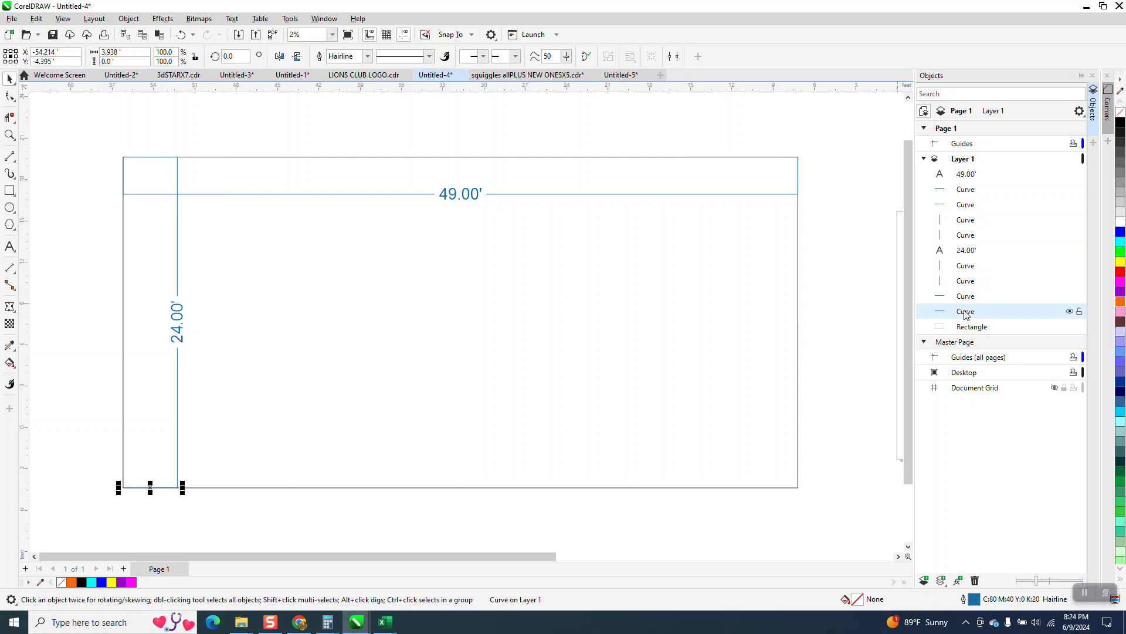
{"action": "left_click", "coordinate": [950, 176], "text": "shift"}
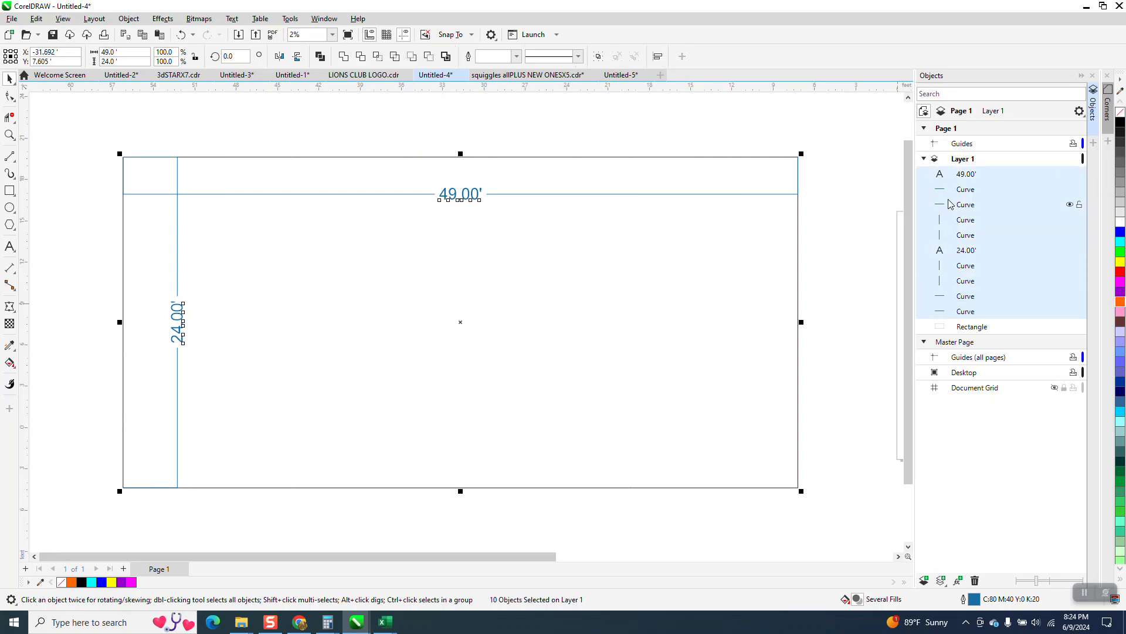
{"action": "left_click", "coordinate": [129, 19]}
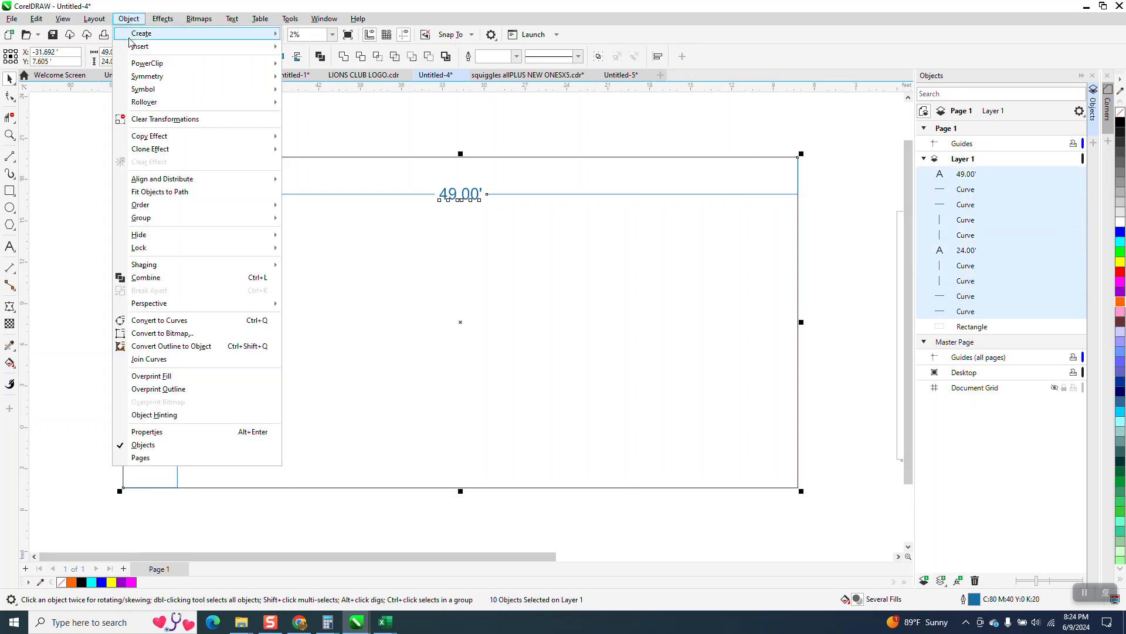
{"action": "mouse_move", "coordinate": [147, 221]}
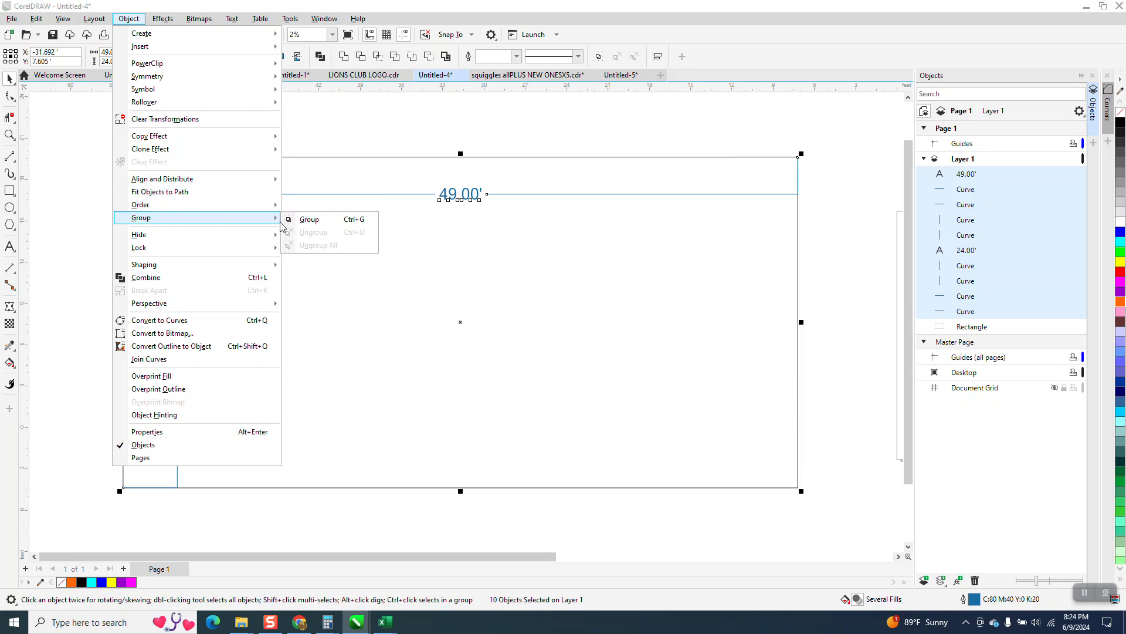
{"action": "left_click", "coordinate": [304, 219]}
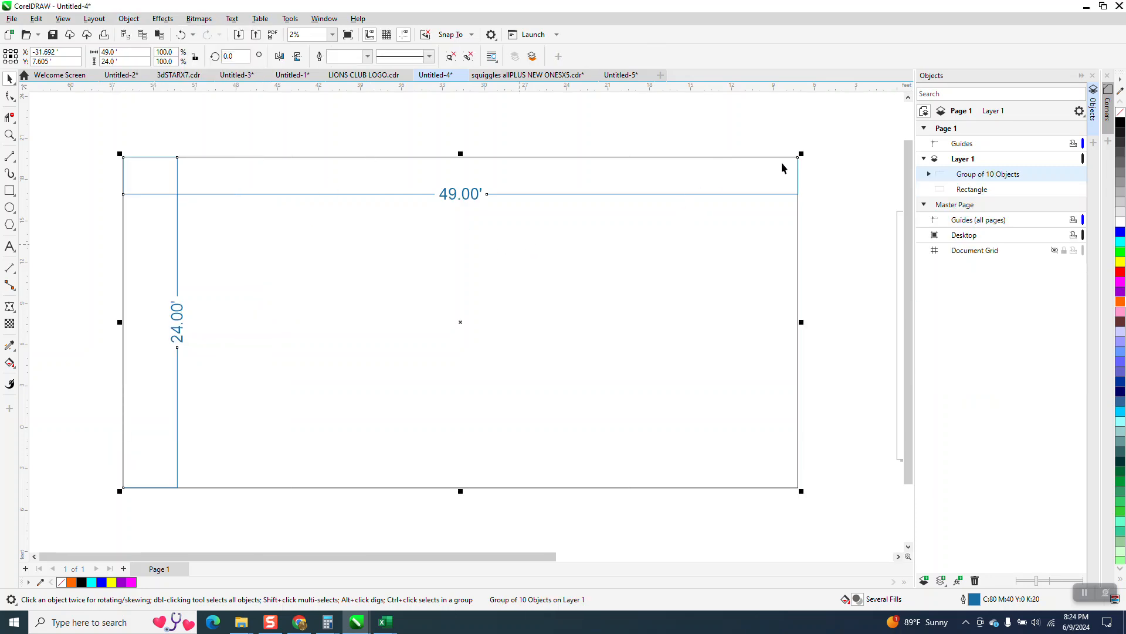
Try scaling only the dimension group down from its corner, and undo it.
{"action": "left_click_drag", "start_coordinate": [803, 153], "coordinate": [422, 339]}
{"action": "left_click", "coordinate": [182, 36]}
{"action": "scroll", "coordinate": [372, 156], "scroll_direction": "down", "scroll_amount": 1}
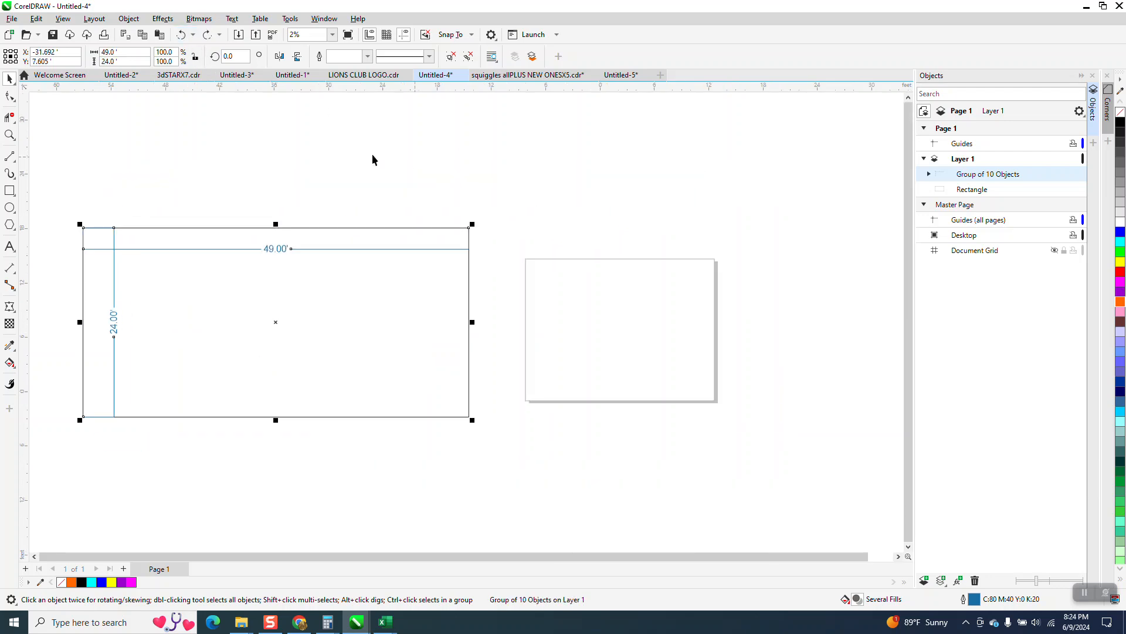
Scale the rectangle and dimension group together to about 16.5 by 8.1 feet, placing them on the page.
{"action": "left_click_drag", "start_coordinate": [62, 174], "coordinate": [481, 451]}
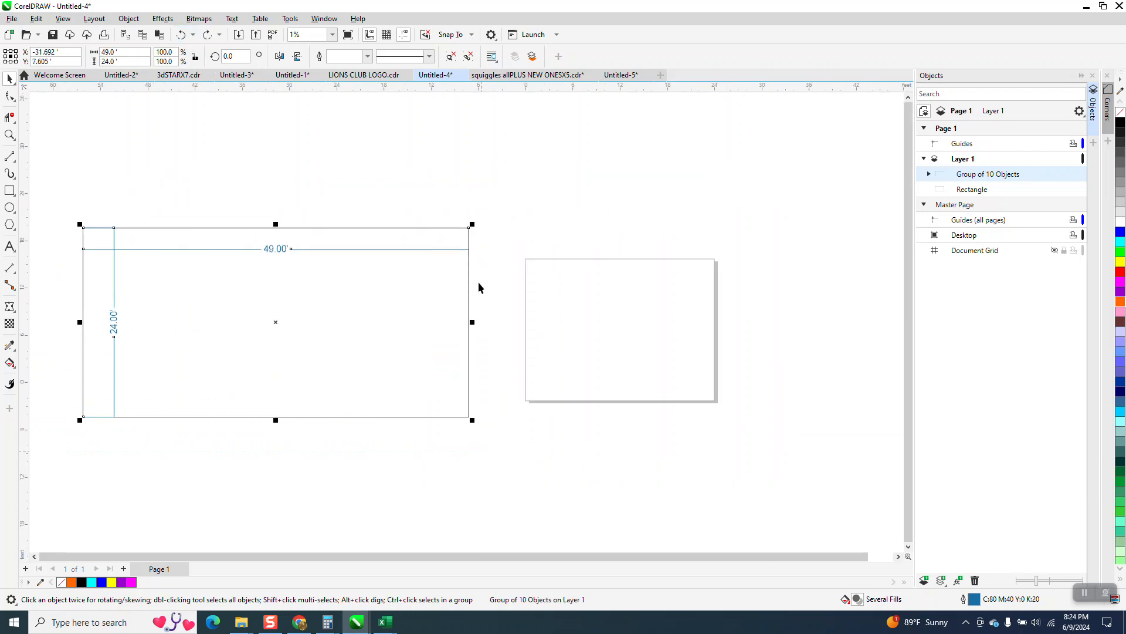
{"action": "left_click_drag", "start_coordinate": [478, 226], "coordinate": [633, 325]}
{"action": "key", "text": "z"}
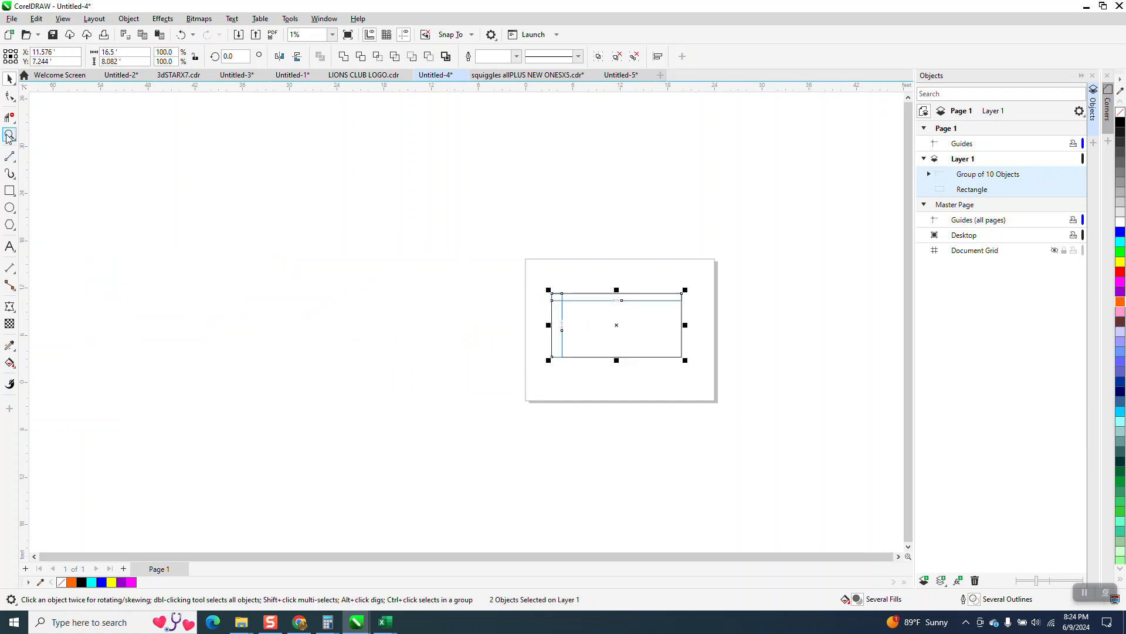
{"action": "left_click_drag", "start_coordinate": [547, 281], "coordinate": [761, 378]}
{"action": "left_click_drag", "start_coordinate": [289, 197], "coordinate": [418, 258]}
{"action": "scroll", "coordinate": [420, 258], "scroll_direction": "down", "scroll_amount": 5}
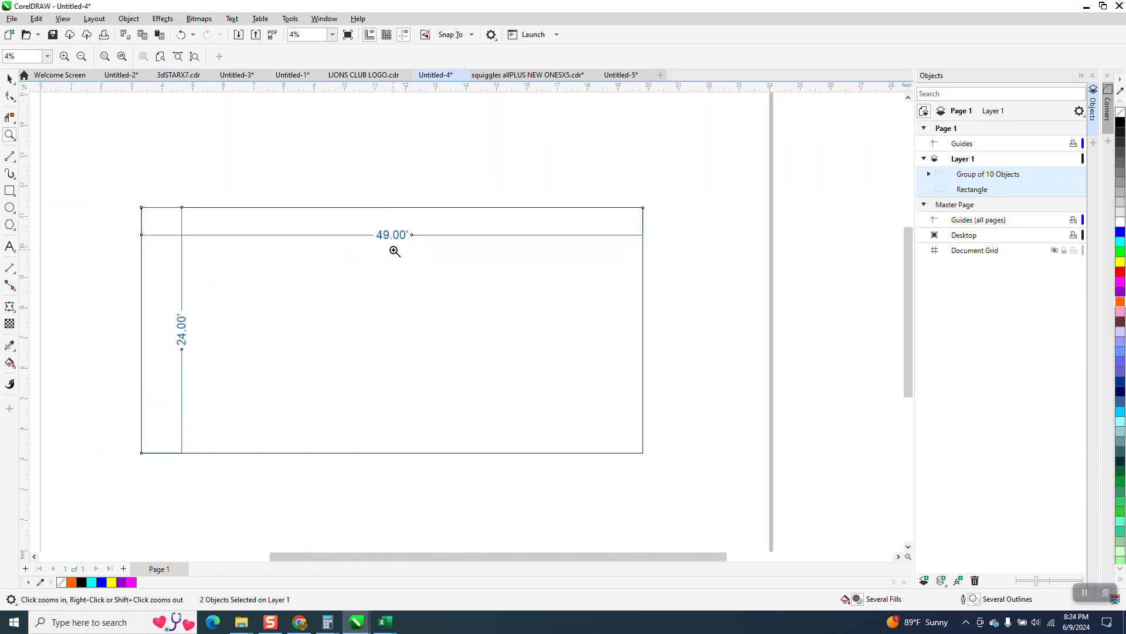
{"action": "left_click", "coordinate": [9, 78]}
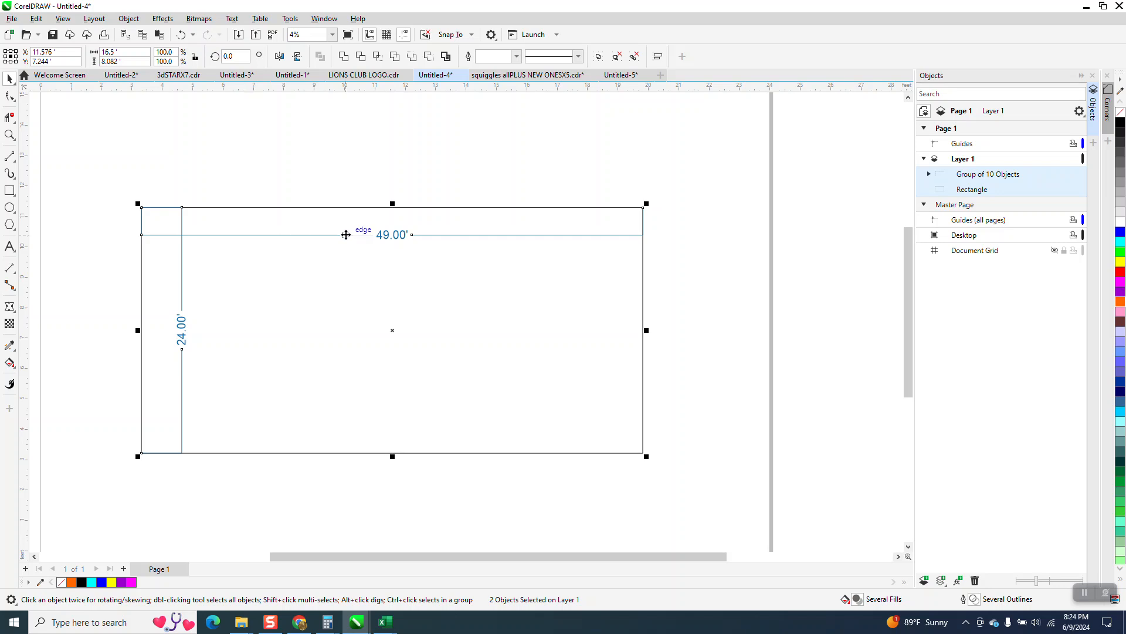
Undo the move onto the page and the freehand scaling of the rectangle and dimensions.
{"action": "left_click", "coordinate": [181, 34]}
{"action": "scroll", "coordinate": [440, 315], "scroll_direction": "down", "scroll_amount": 3}
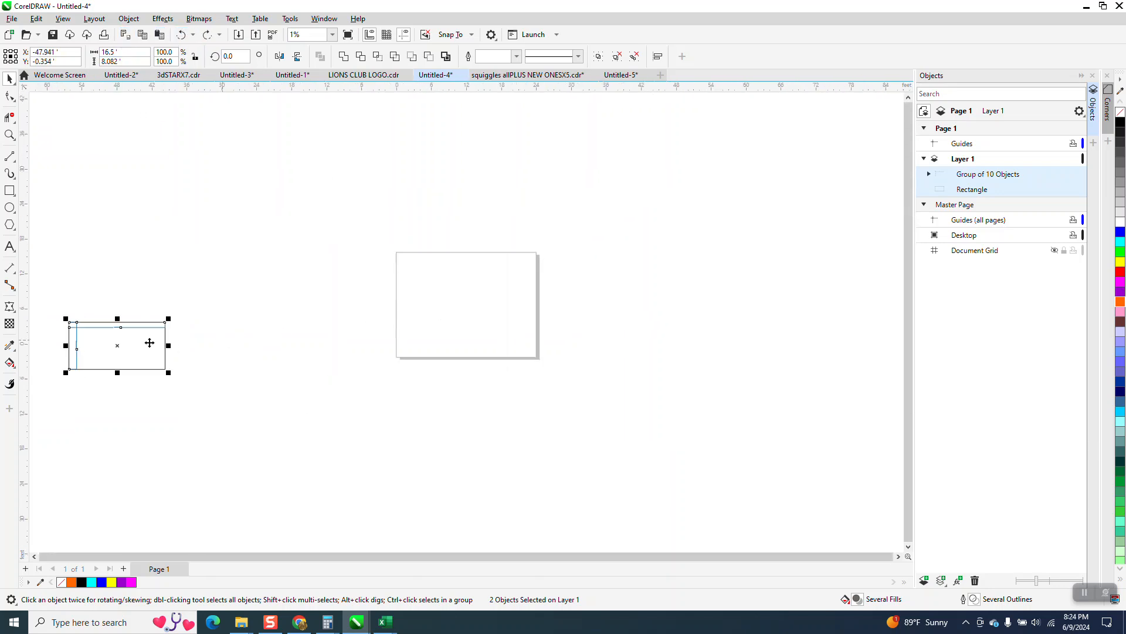
{"action": "left_click", "coordinate": [180, 35]}
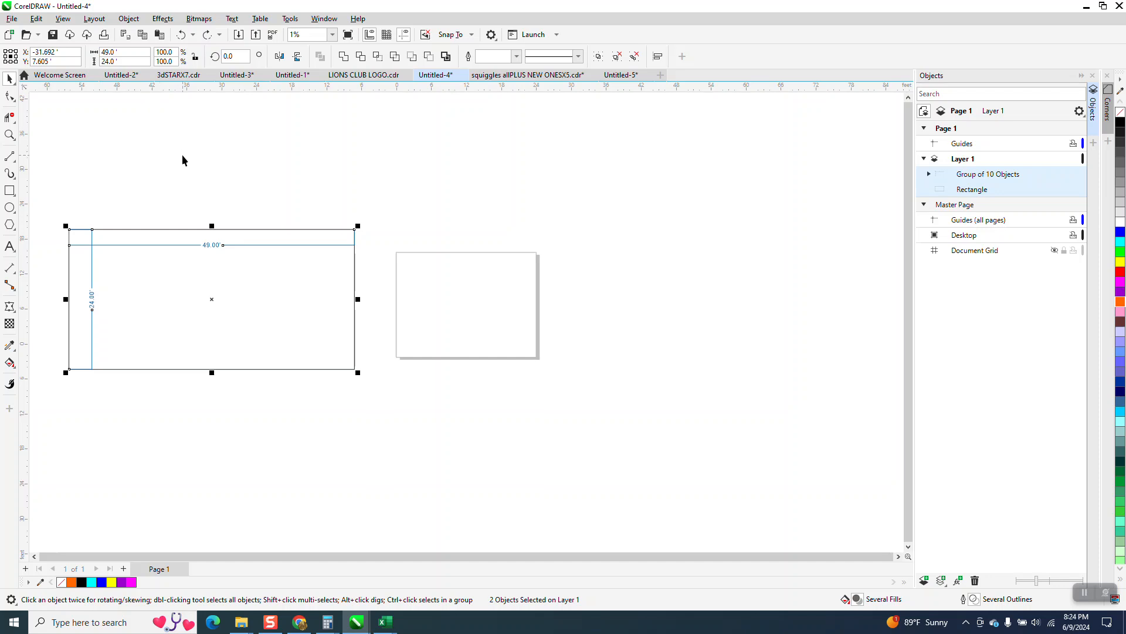
Lock the size ratio and scale the rectangle and dimension group by multiplying the width by .125.
{"action": "left_click", "coordinate": [129, 54]}
{"action": "left_click", "coordinate": [195, 56]}
{"action": "left_click", "coordinate": [139, 53]}
{"action": "key", "text": "BackSpace"}
{"action": "key", "text": "BackSpace"}
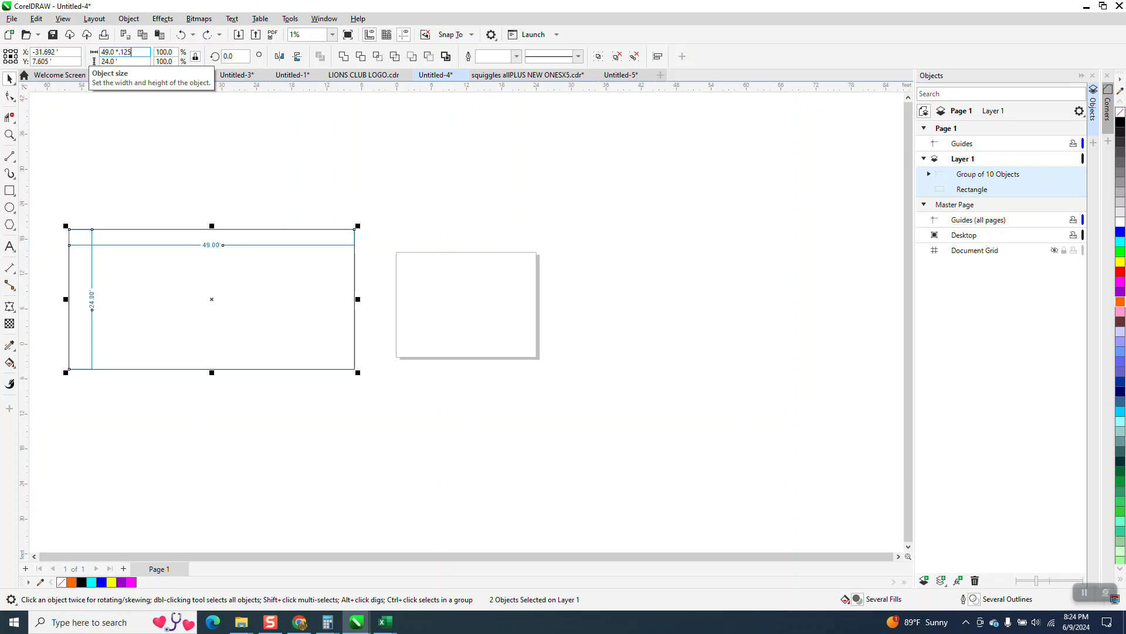
{"action": "key", "text": "Return"}
Move the one-eighth-size drawing onto the upper-left part of the page and examine its dimension labels up close.
{"action": "left_click_drag", "start_coordinate": [212, 299], "coordinate": [436, 284]}
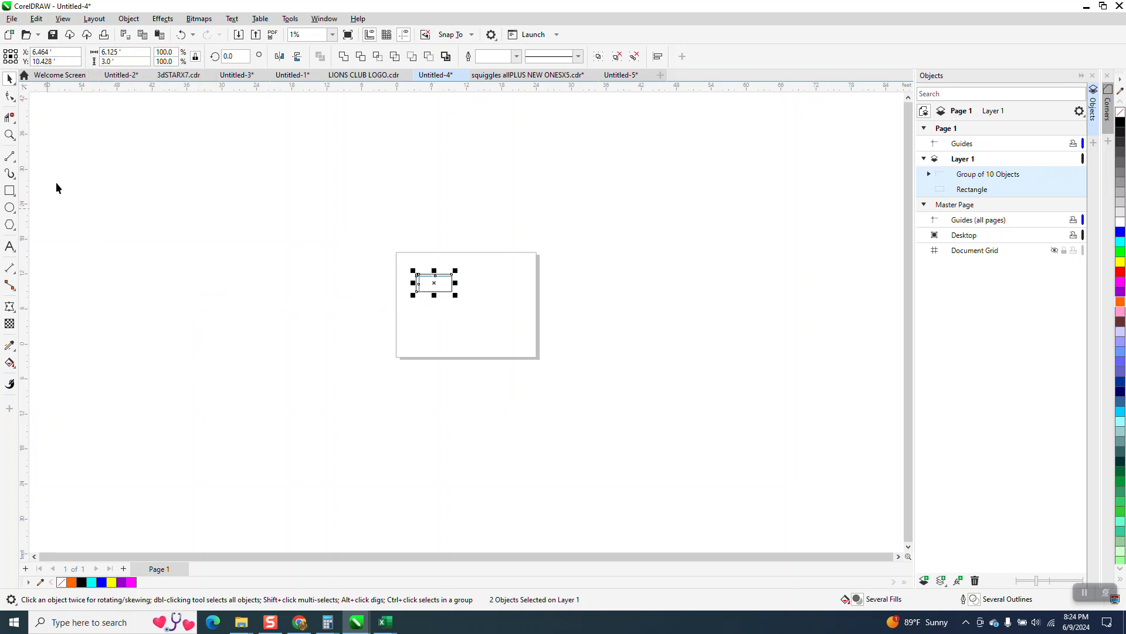
{"action": "left_click", "coordinate": [9, 136]}
{"action": "left_click_drag", "start_coordinate": [362, 219], "coordinate": [543, 351]}
{"action": "key", "text": "space"}
{"action": "left_click_drag", "start_coordinate": [311, 267], "coordinate": [555, 382]}
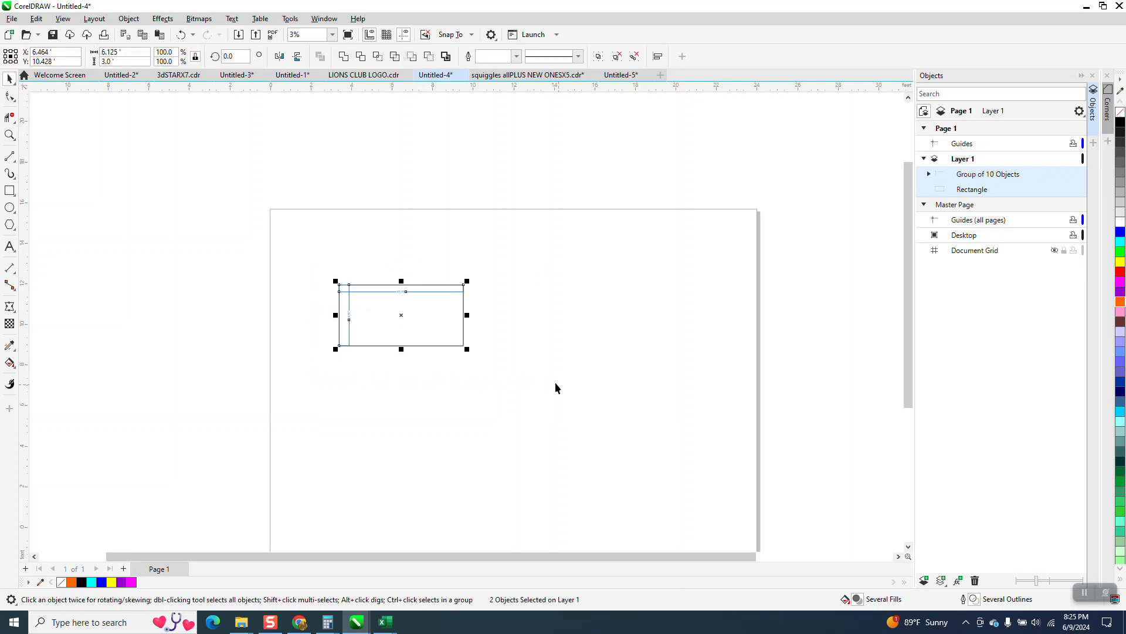
{"action": "left_click", "coordinate": [11, 141]}
{"action": "left_click_drag", "start_coordinate": [392, 283], "coordinate": [424, 302]}
{"action": "scroll", "coordinate": [410, 261], "scroll_direction": "down", "scroll_amount": 2}
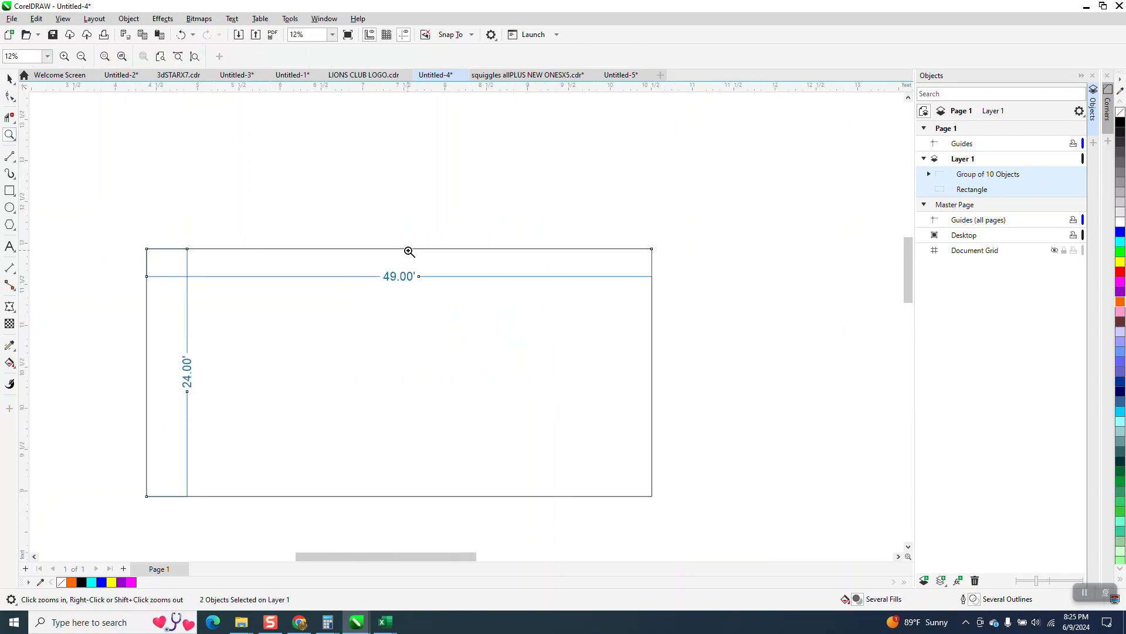
{"action": "scroll", "coordinate": [409, 252], "scroll_direction": "down", "scroll_amount": 1}
{"action": "key", "text": "space"}
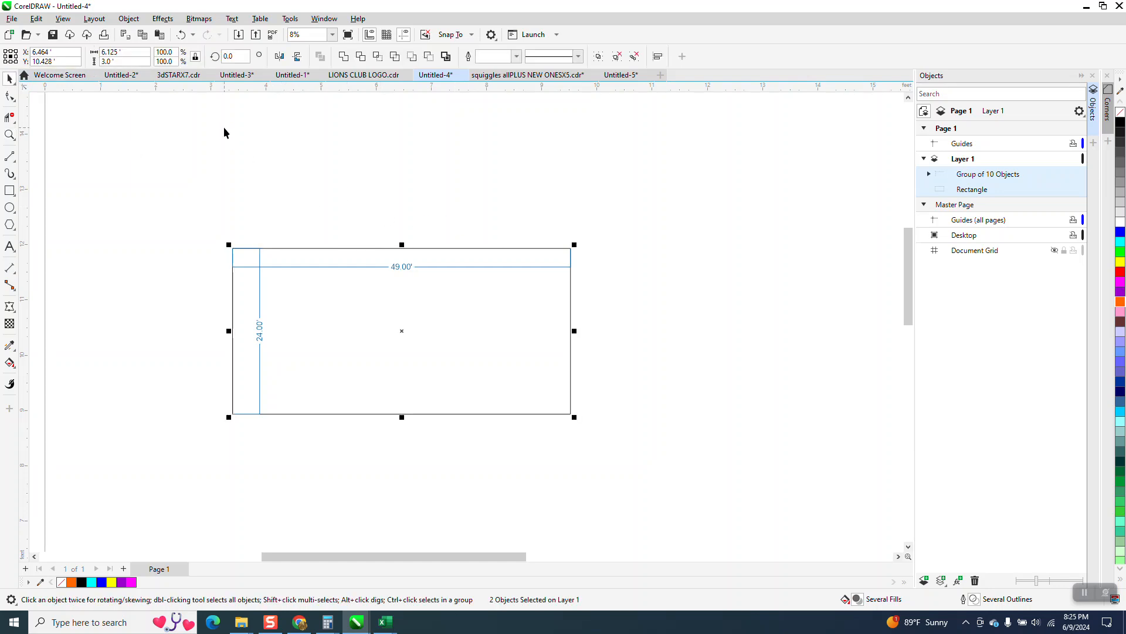
Undo the move onto the page and the one-eighth scaling.
{"action": "left_click", "coordinate": [182, 35]}
{"action": "scroll", "coordinate": [329, 209], "scroll_direction": "down", "scroll_amount": 4}
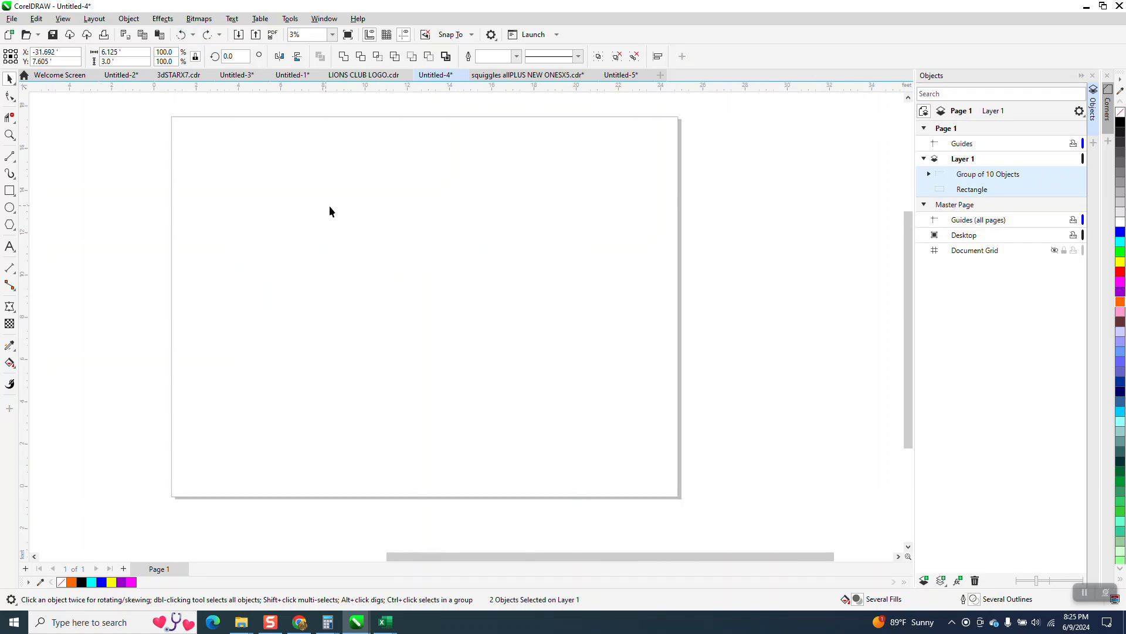
{"action": "left_click", "coordinate": [181, 35]}
Set the document units to inches with nothing selected.
{"action": "left_click", "coordinate": [287, 104]}
{"action": "left_click", "coordinate": [360, 57]}
{"action": "left_click", "coordinate": [320, 69]}
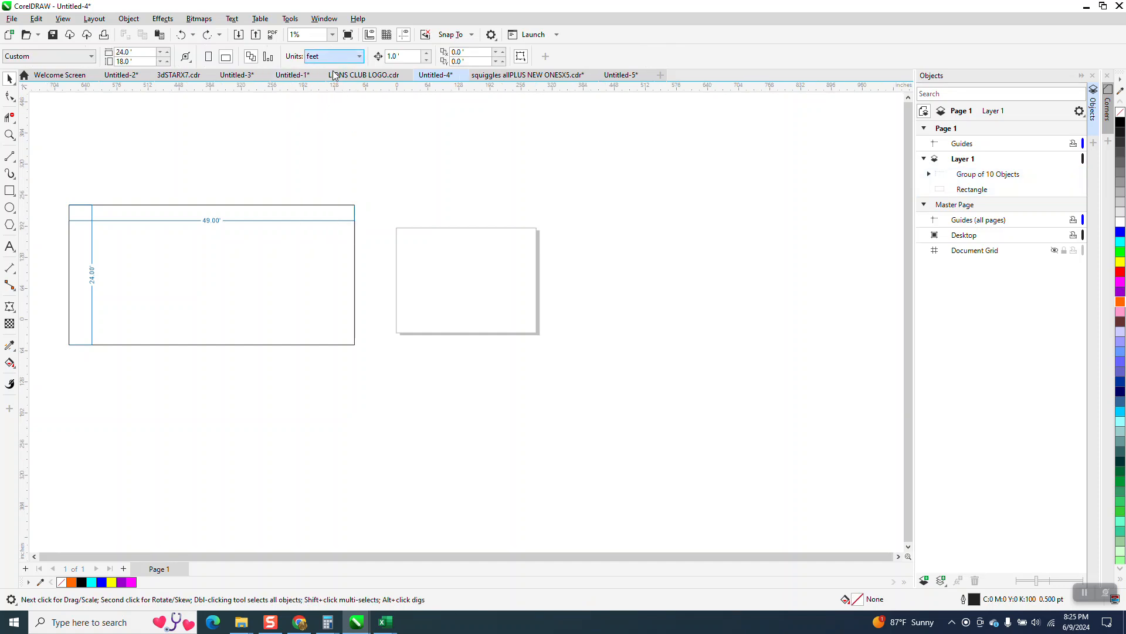
Try scaling the rectangle alone to one-eighth size, 73.5 by 36 inches, and undo it.
{"action": "left_click", "coordinate": [276, 205]}
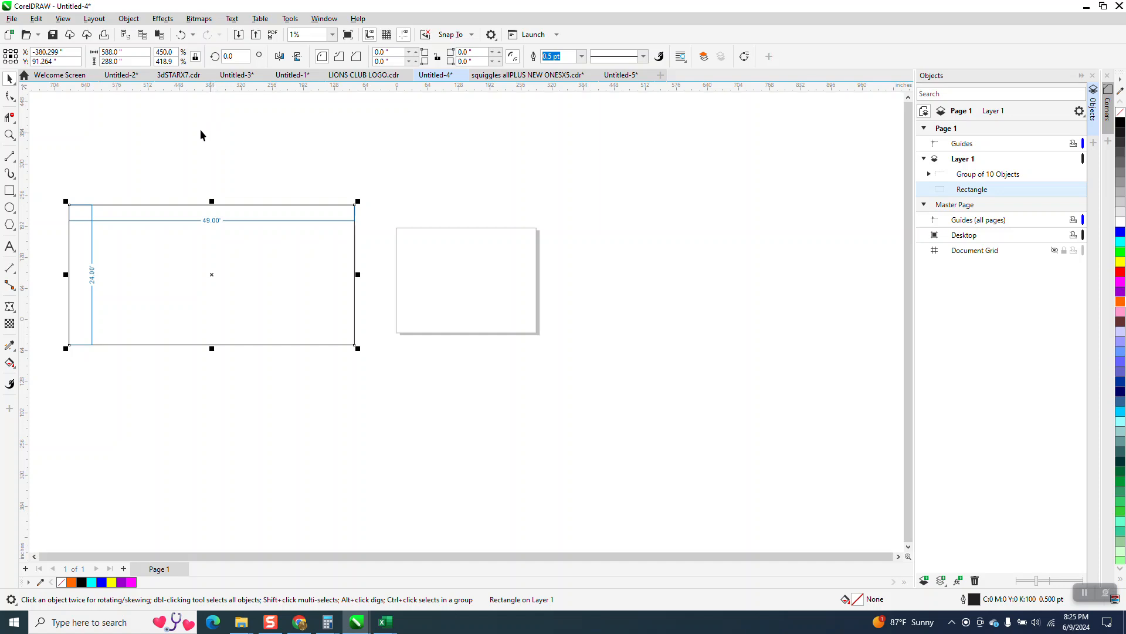
{"action": "left_click", "coordinate": [132, 55]}
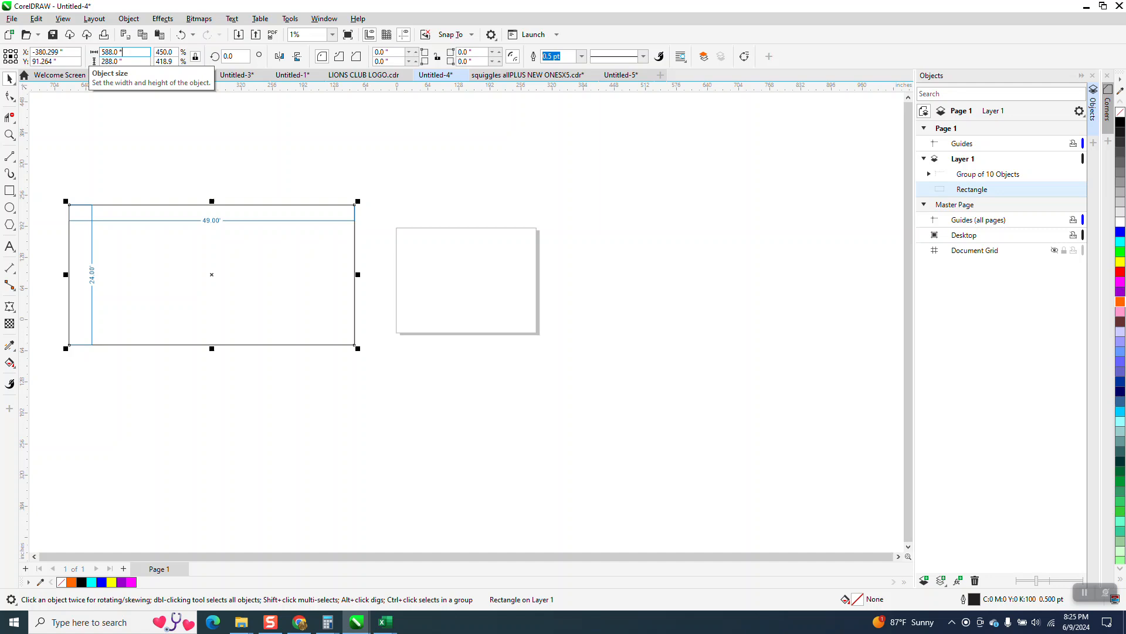
{"action": "key", "text": "Return"}
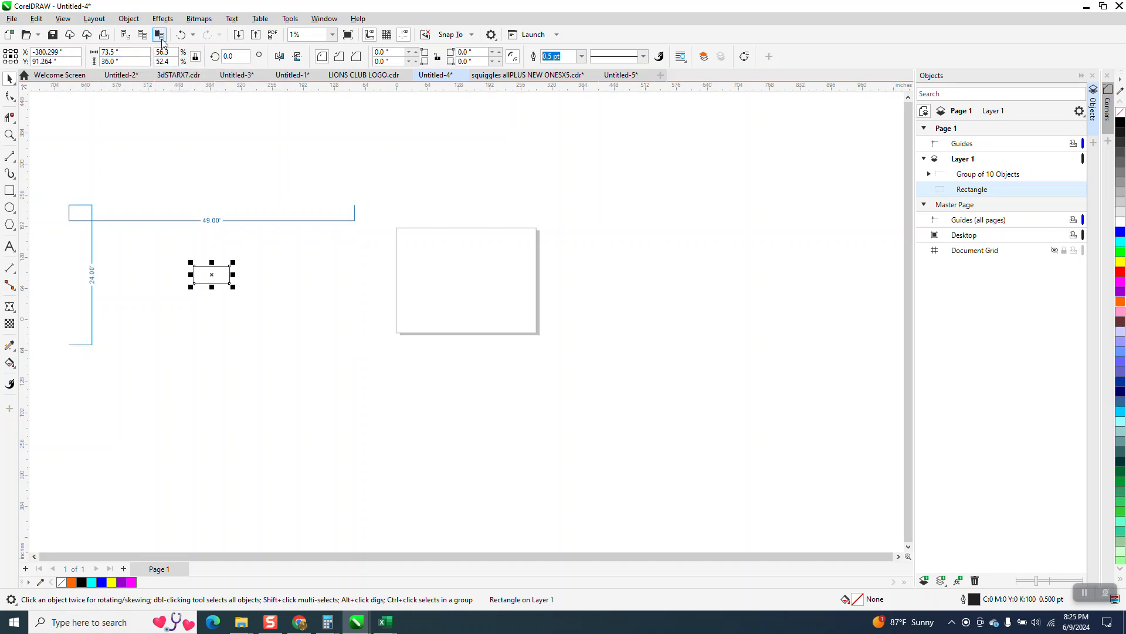
{"action": "left_click", "coordinate": [181, 34]}
Scale the rectangle and dimension group together to one-eighth size, 73.5 by 36 inches.
{"action": "left_click_drag", "start_coordinate": [38, 134], "coordinate": [183, 298]}
{"action": "left_click_drag", "start_coordinate": [428, 401], "coordinate": [433, 416]}
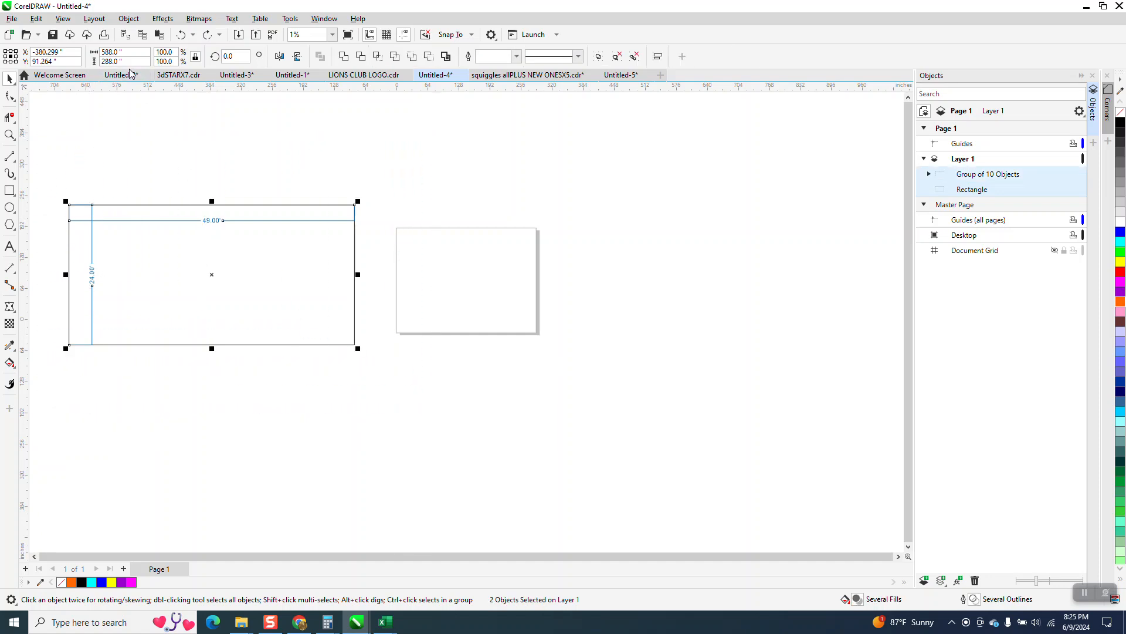
{"action": "key", "text": "BackSpace"}
{"action": "key", "text": "BackSpace"}
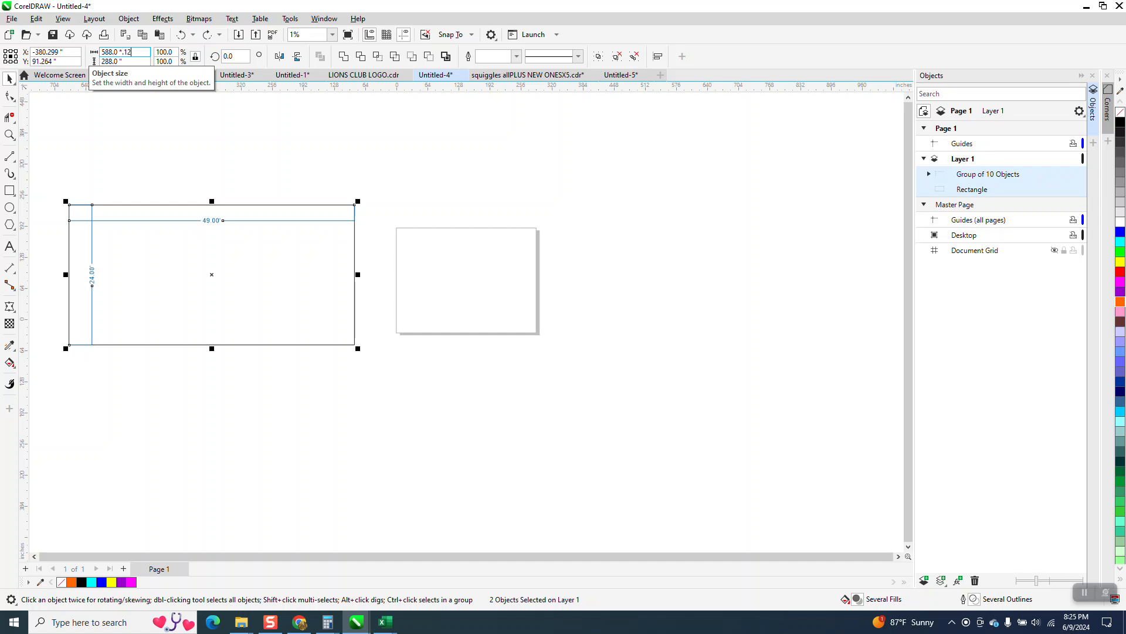
{"action": "type", "text": "/8"}
{"action": "key", "text": "Return"}
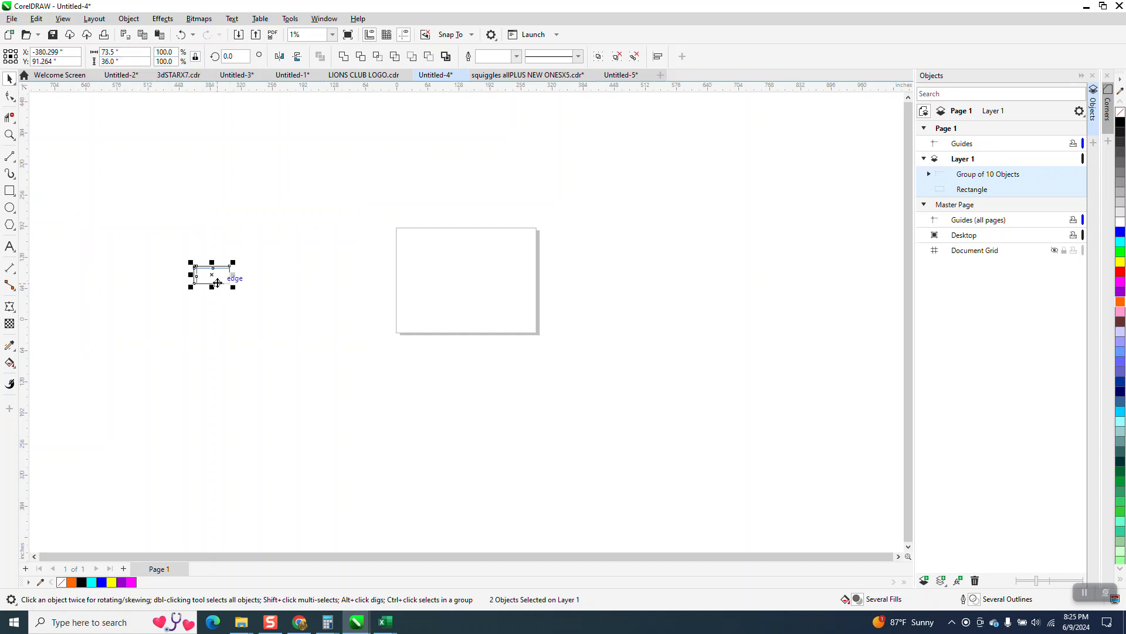
Move the scaled rectangle and its dimension group together onto the page, near its upper-left corner.
{"action": "left_click_drag", "start_coordinate": [212, 277], "coordinate": [469, 269]}
{"action": "left_click", "coordinate": [9, 135]}
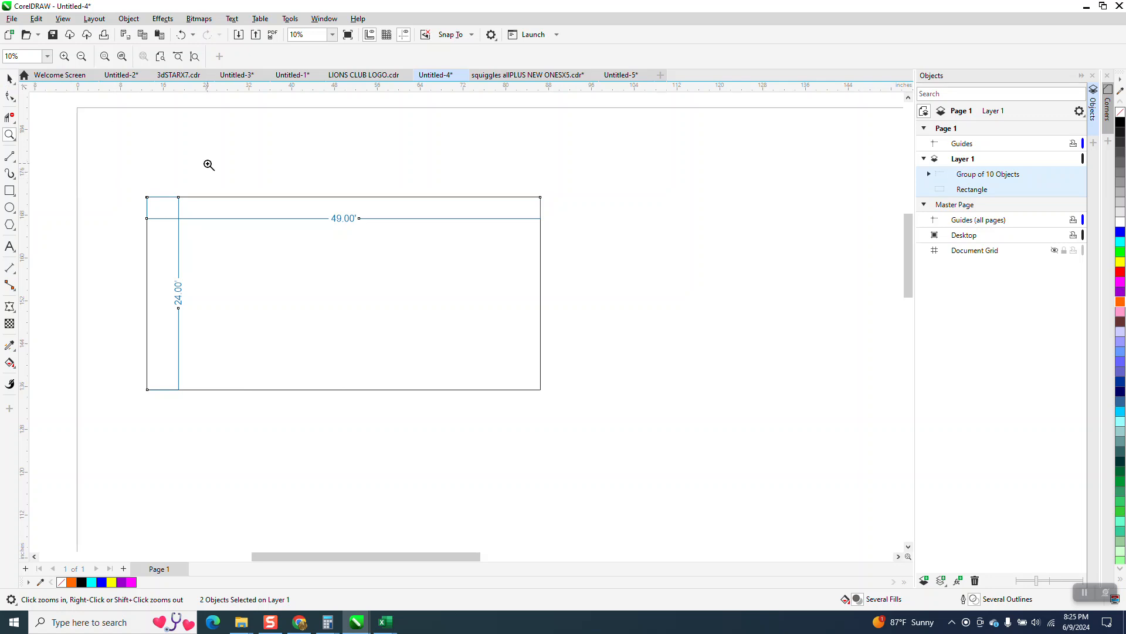
{"action": "left_click", "coordinate": [9, 80]}
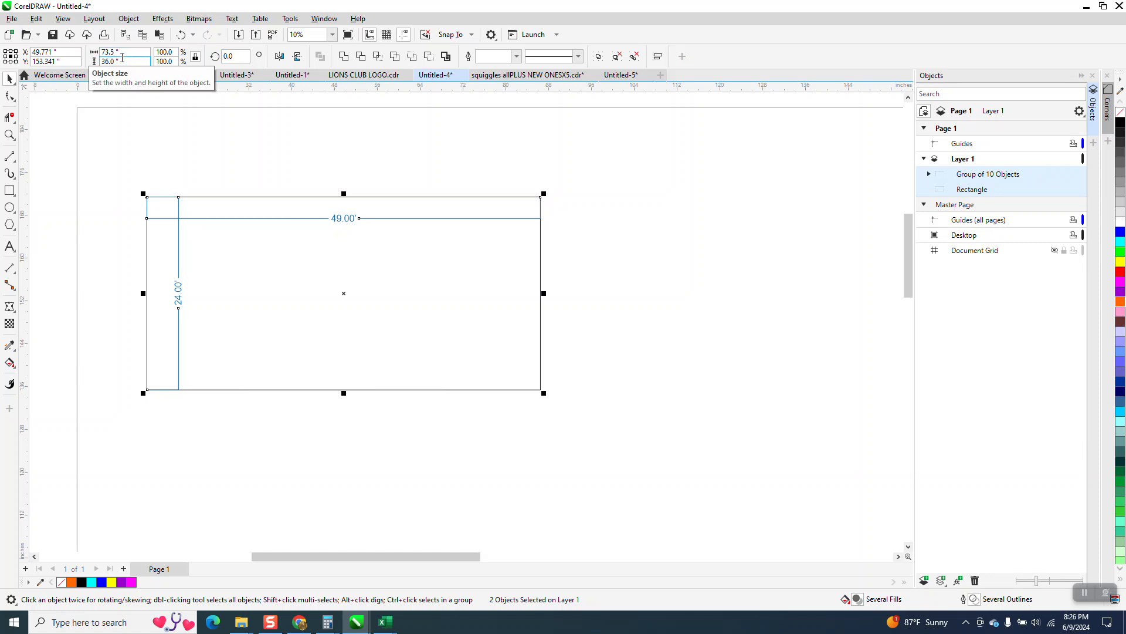
{"action": "scroll", "coordinate": [235, 202], "scroll_direction": "down", "scroll_amount": 1}
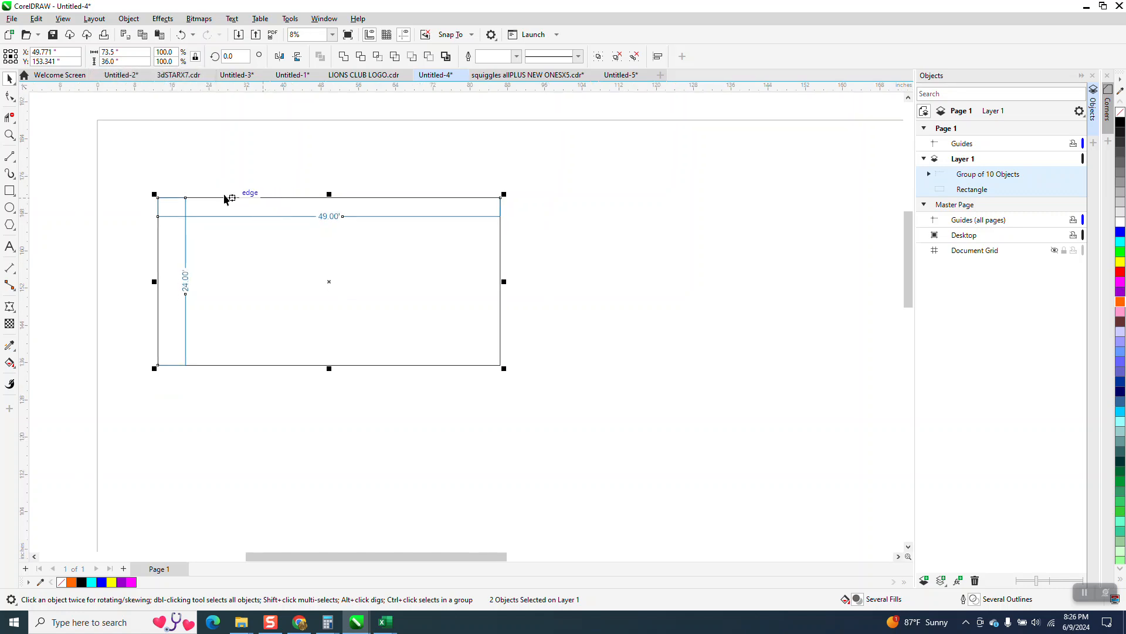
Set the page size to 24 by 18 inches with nothing selected.
{"action": "left_click", "coordinate": [148, 115]}
{"action": "left_click", "coordinate": [135, 53]}
{"action": "double_click", "coordinate": [135, 59]}
{"action": "type", "text": "24"}
{"action": "key", "text": "Tab"}
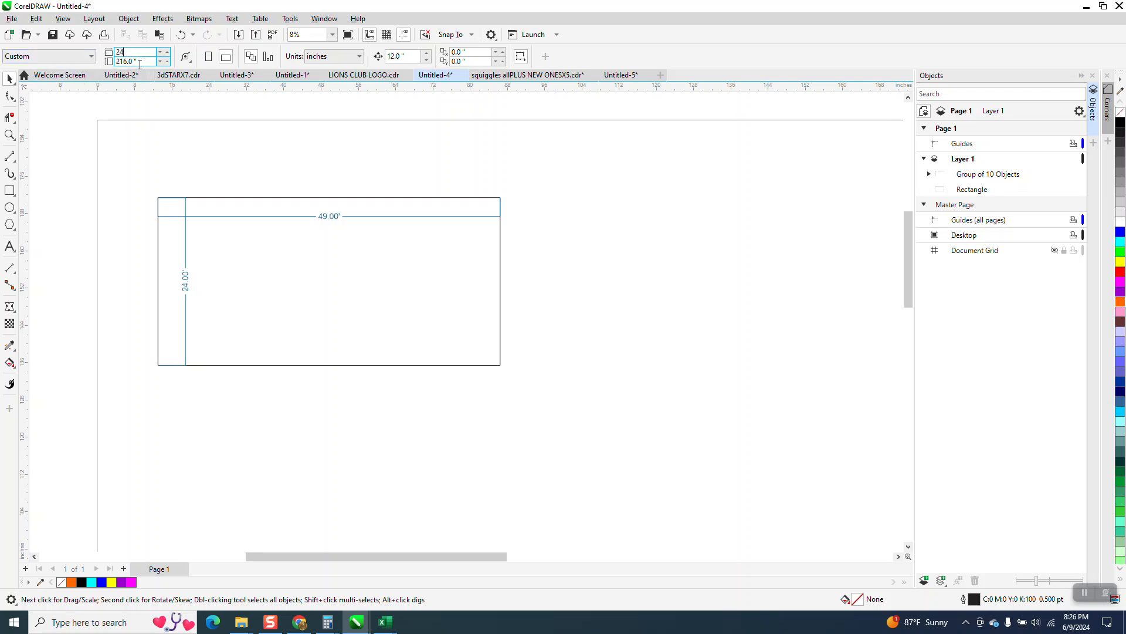
{"action": "type", "text": "18"}
{"action": "key", "text": "Return"}
Try moving the rectangle without its dimensions over to the small page, and undo the move.
{"action": "scroll", "coordinate": [277, 304], "scroll_direction": "down", "scroll_amount": 1}
{"action": "scroll", "coordinate": [337, 307], "scroll_direction": "down", "scroll_amount": 1}
{"action": "left_click_drag", "start_coordinate": [326, 307], "coordinate": [480, 374]}
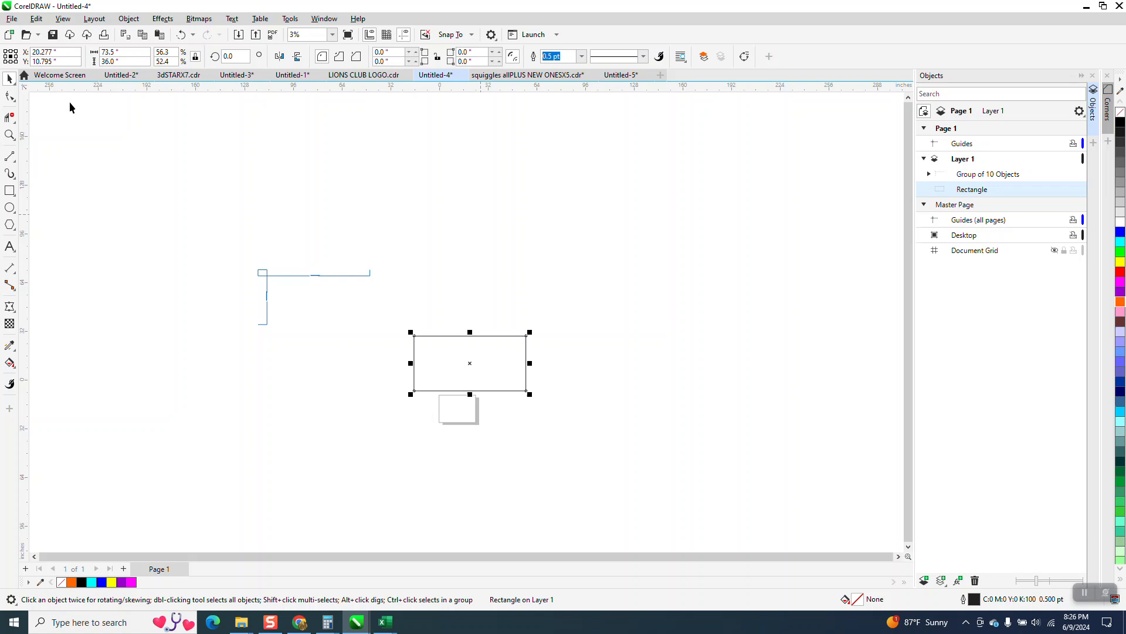
{"action": "left_click", "coordinate": [181, 35]}
Select the rectangle and dimension group together and move both just above the small page.
{"action": "left_click_drag", "start_coordinate": [222, 224], "coordinate": [472, 388]}
{"action": "left_click_drag", "start_coordinate": [319, 304], "coordinate": [456, 368]}
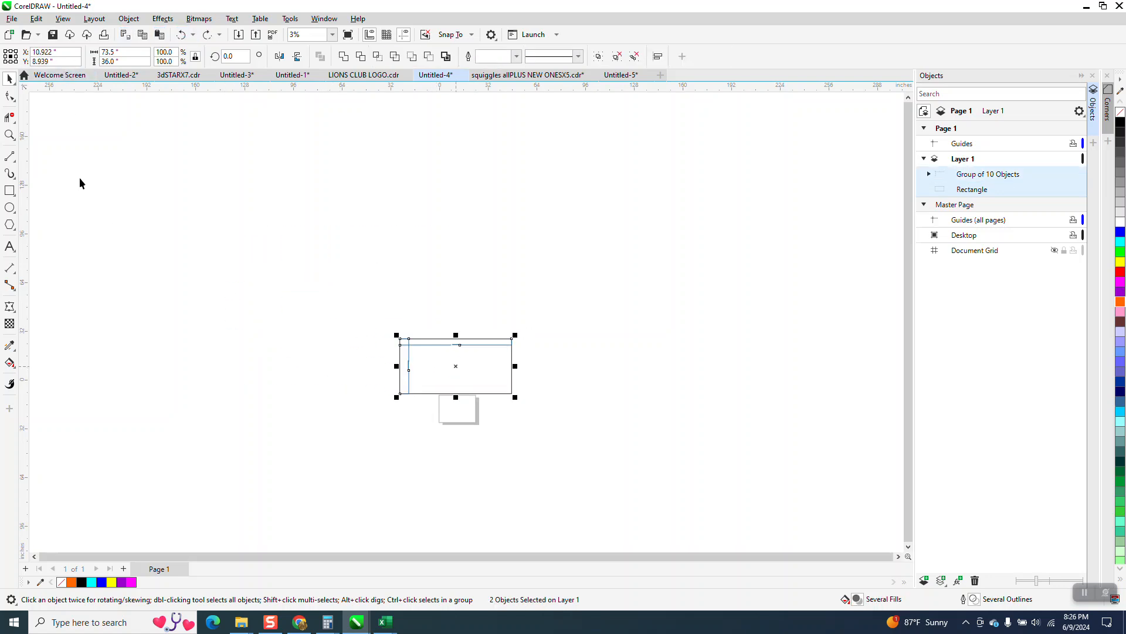
{"action": "left_click", "coordinate": [9, 135]}
{"action": "left_click_drag", "start_coordinate": [378, 305], "coordinate": [545, 455]}
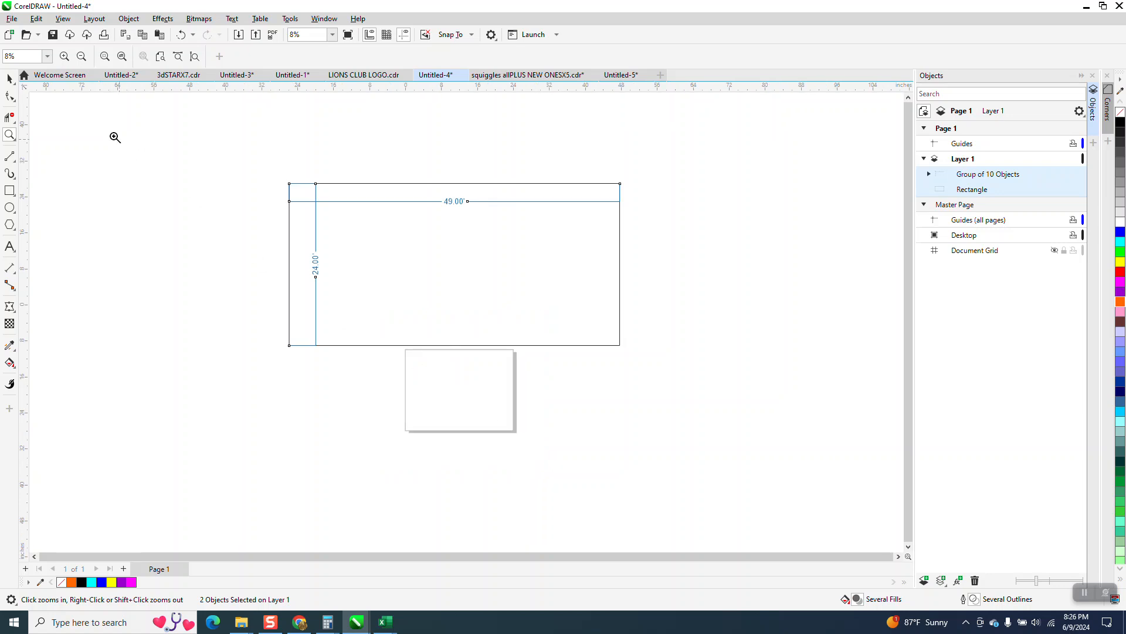
{"action": "left_click", "coordinate": [9, 79]}
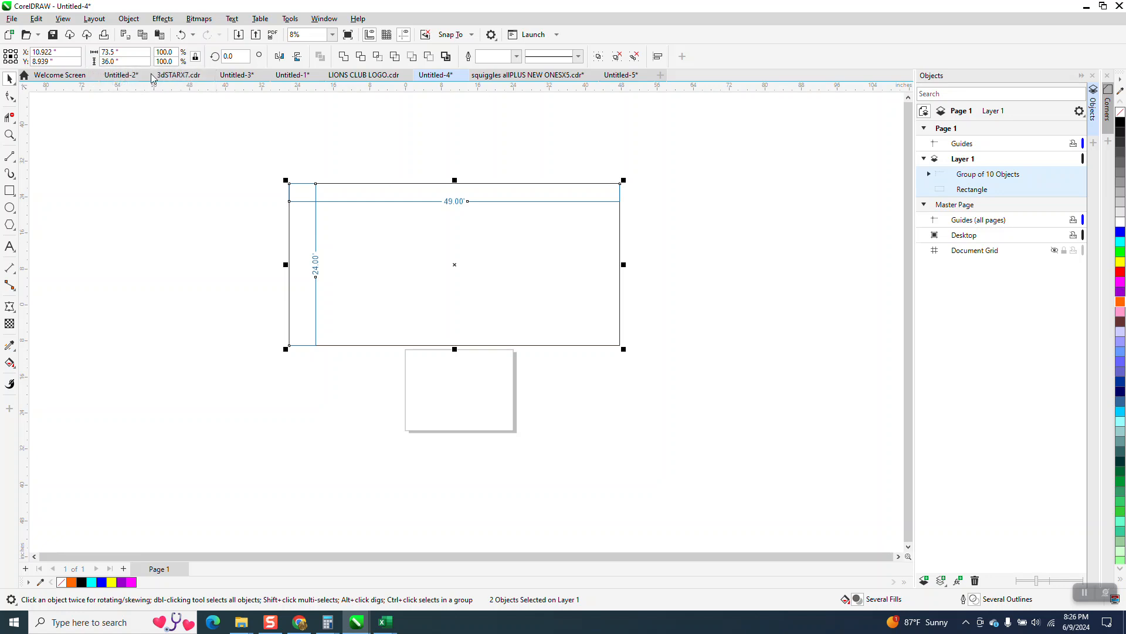
Undo the moves, the page resize and the one-eighth scaling of the rectangle and dimension group.
{"action": "left_click", "coordinate": [183, 37]}
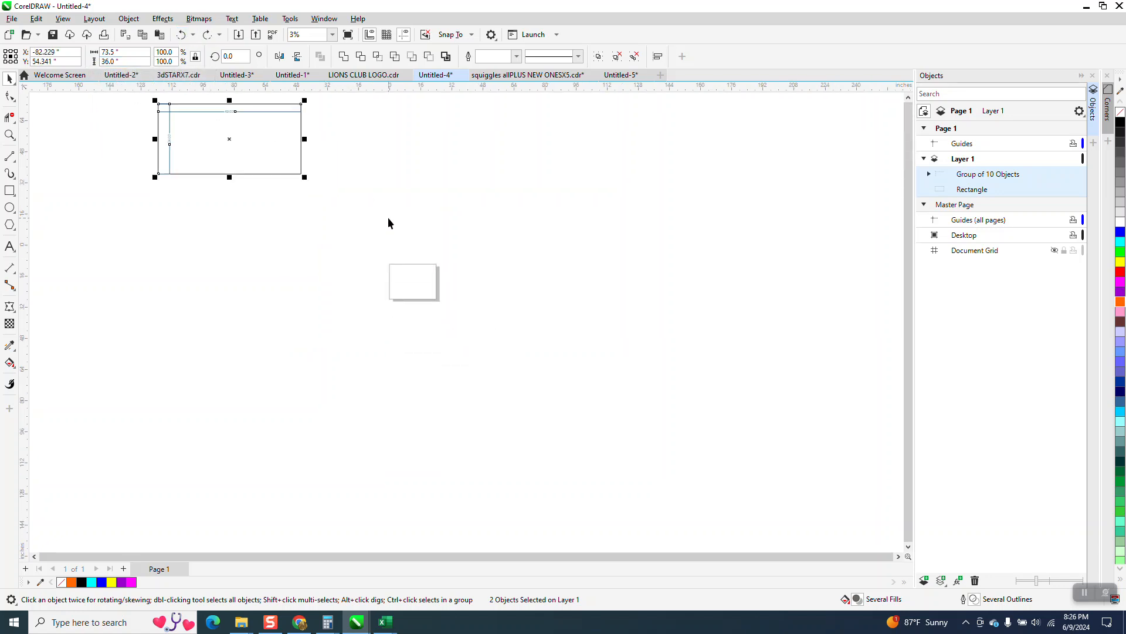
{"action": "left_click", "coordinate": [183, 35]}
{"action": "left_click", "coordinate": [179, 38]}
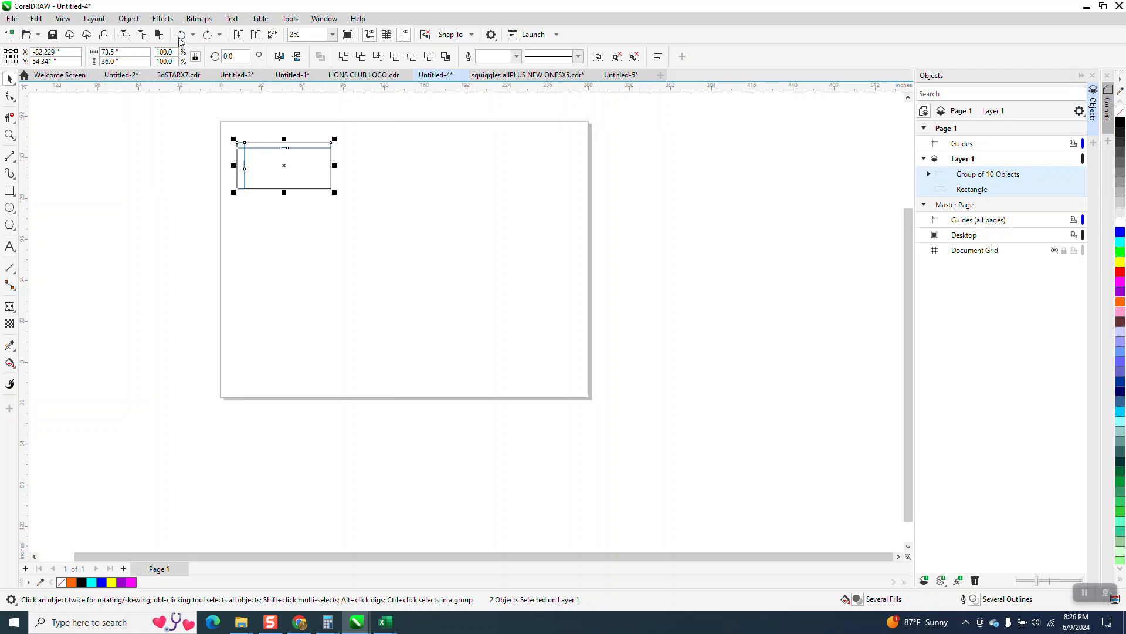
{"action": "left_click", "coordinate": [179, 38]}
{"action": "scroll", "coordinate": [389, 328], "scroll_direction": "down", "scroll_amount": 2}
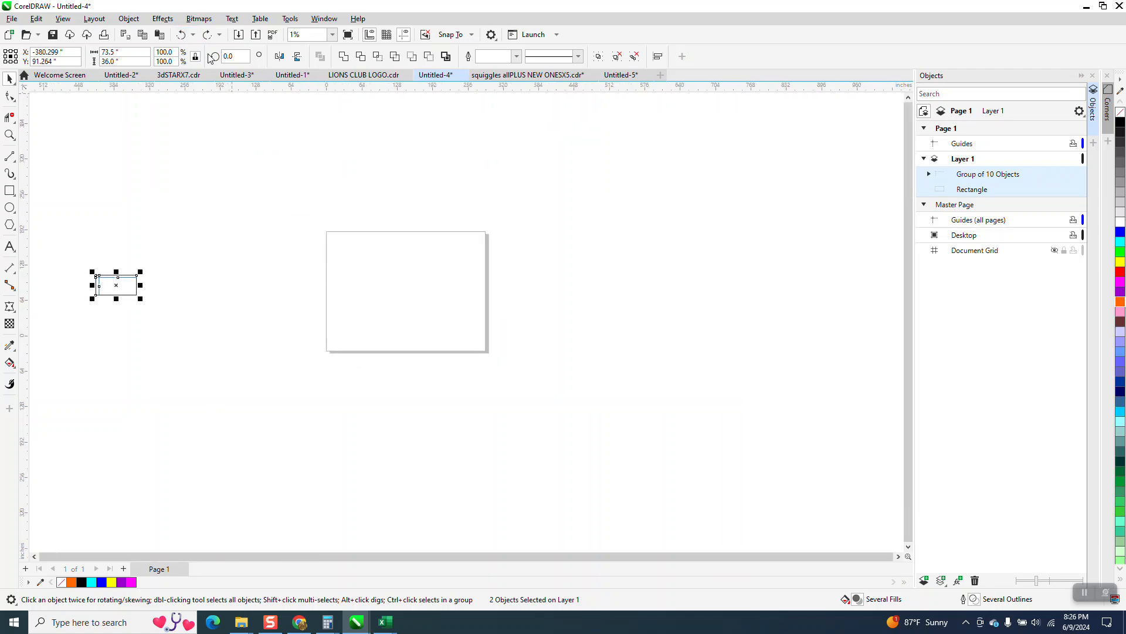
{"action": "left_click", "coordinate": [182, 35]}
{"action": "left_click", "coordinate": [181, 34]}
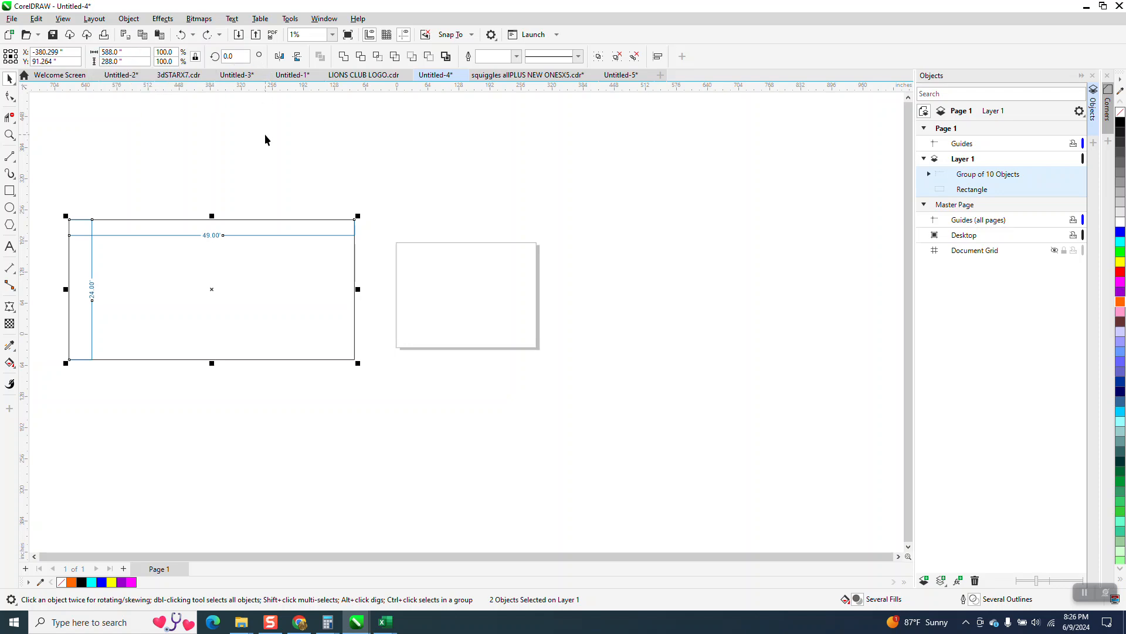
Set the document units to feet with nothing selected.
{"action": "left_click", "coordinate": [270, 109]}
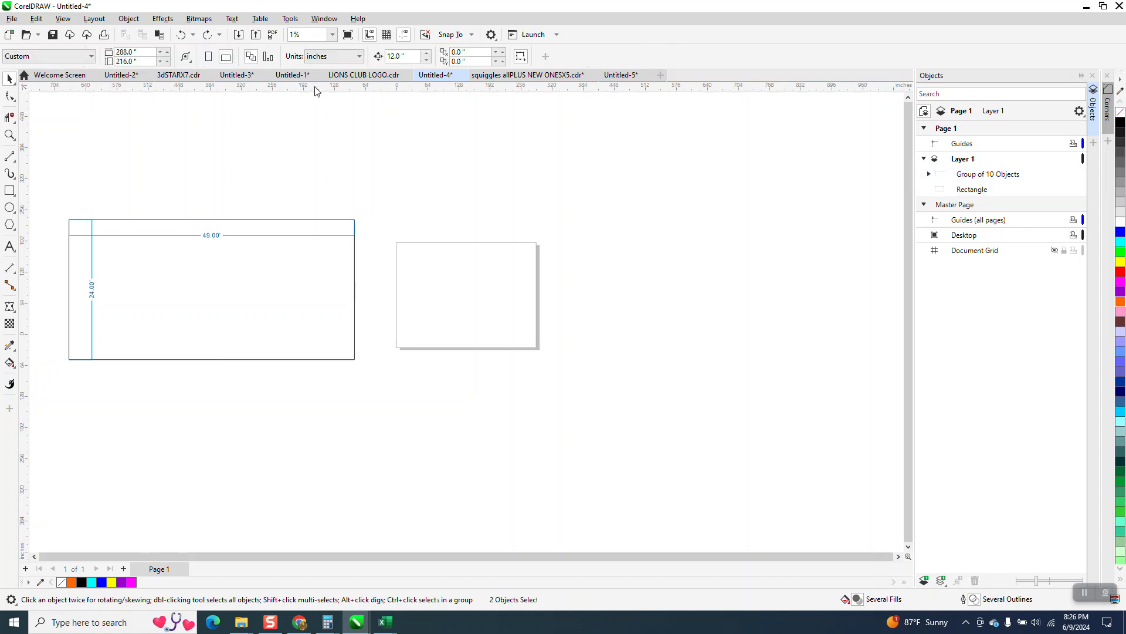
{"action": "left_click", "coordinate": [355, 56]}
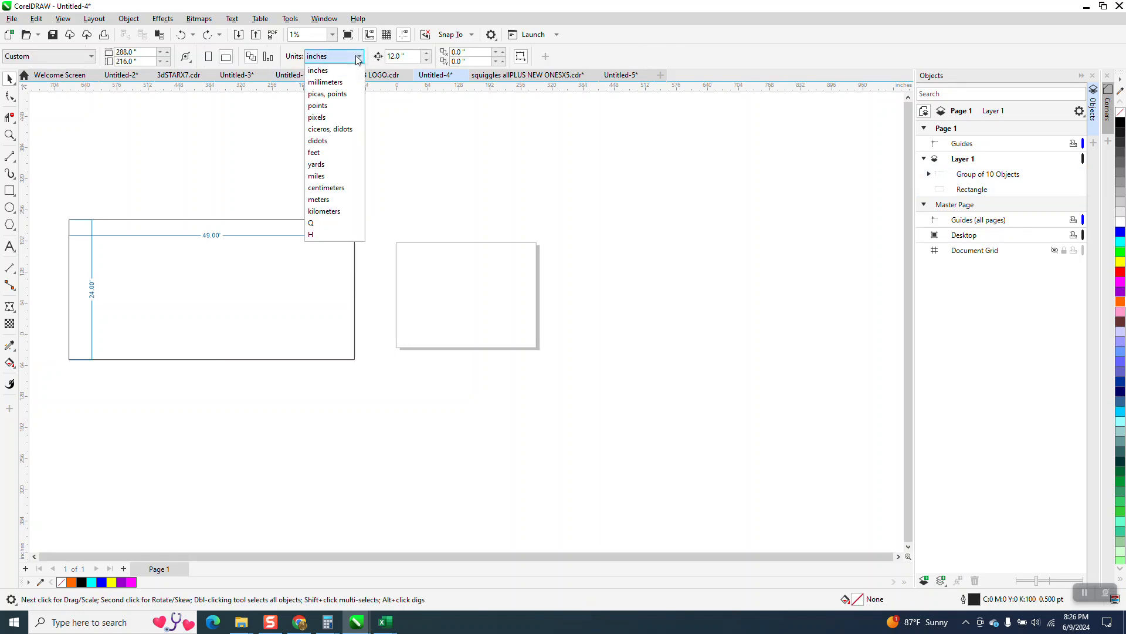
{"action": "left_click", "coordinate": [315, 153]}
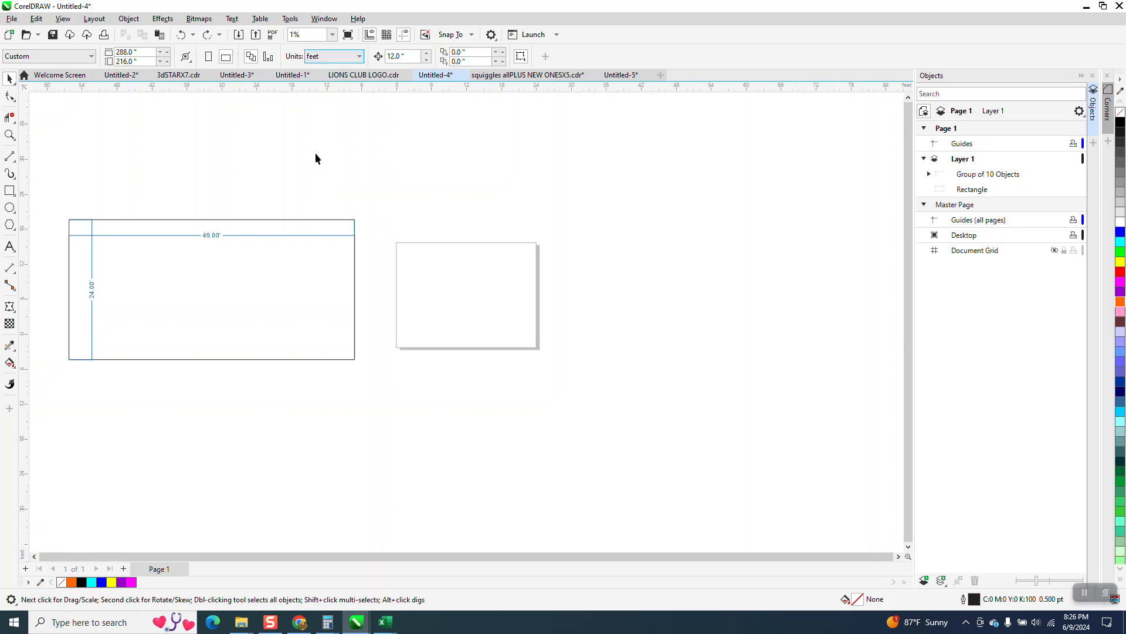
Try scaling the rectangle alone to one-eighth size, 6.125 by 3 feet, and undo it.
{"action": "left_click", "coordinate": [312, 220]}
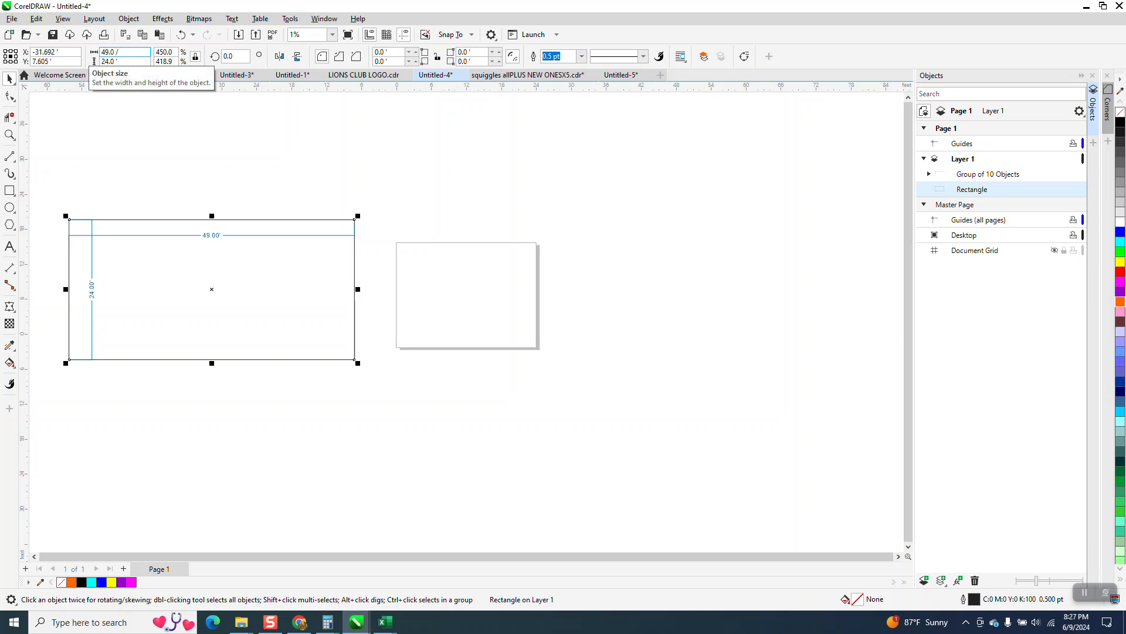
{"action": "key", "text": "XF86Calculator"}
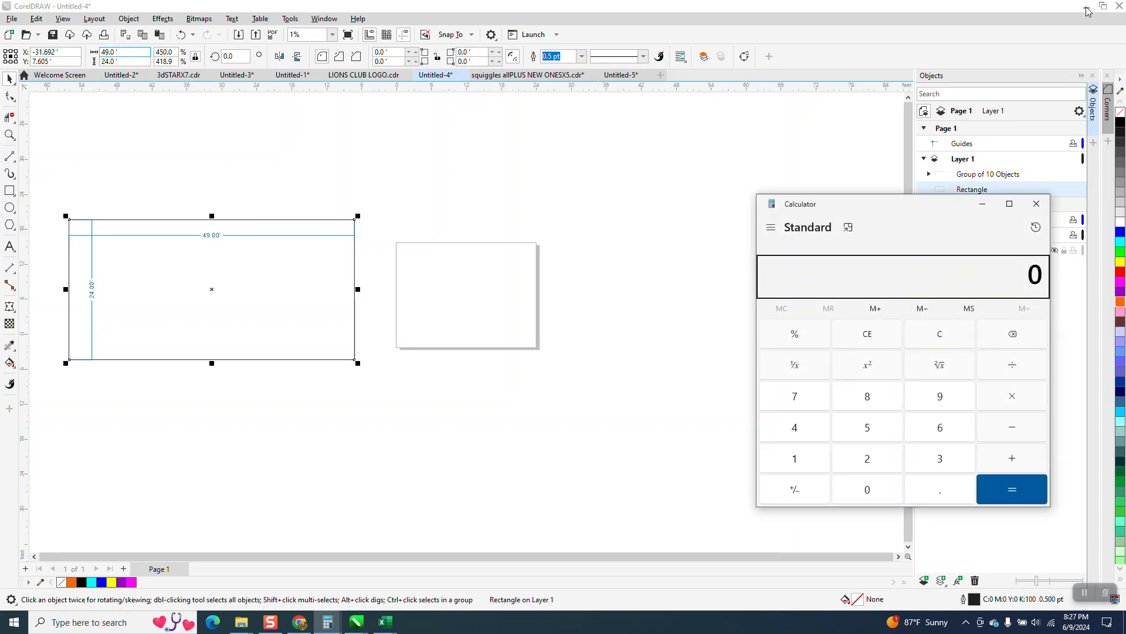
{"action": "left_click", "coordinate": [1036, 204]}
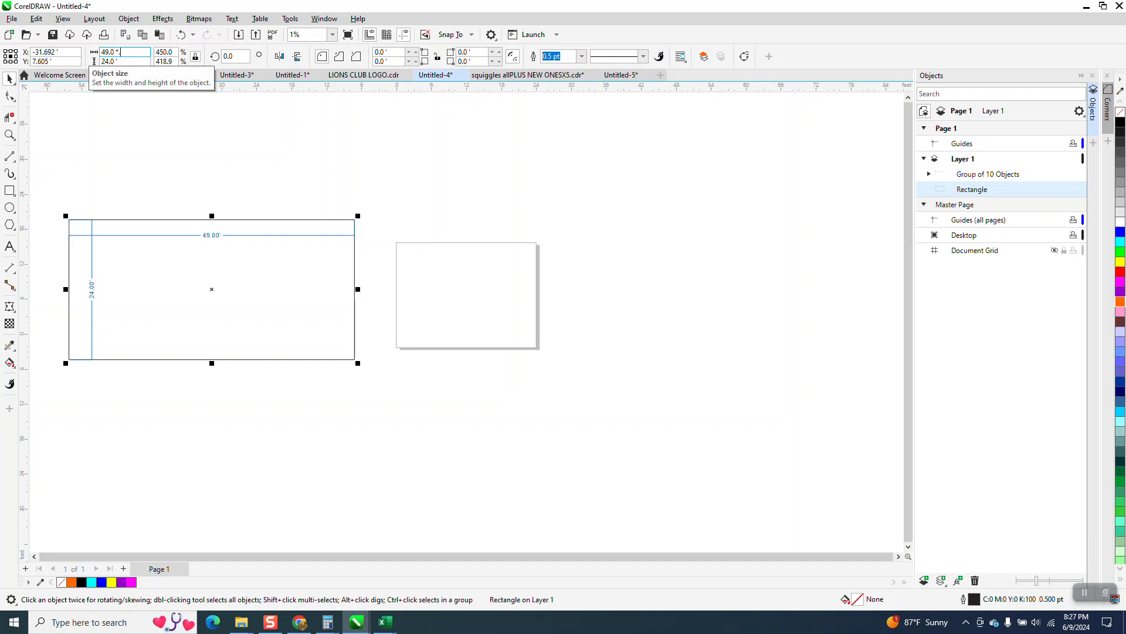
{"action": "key", "text": "Return"}
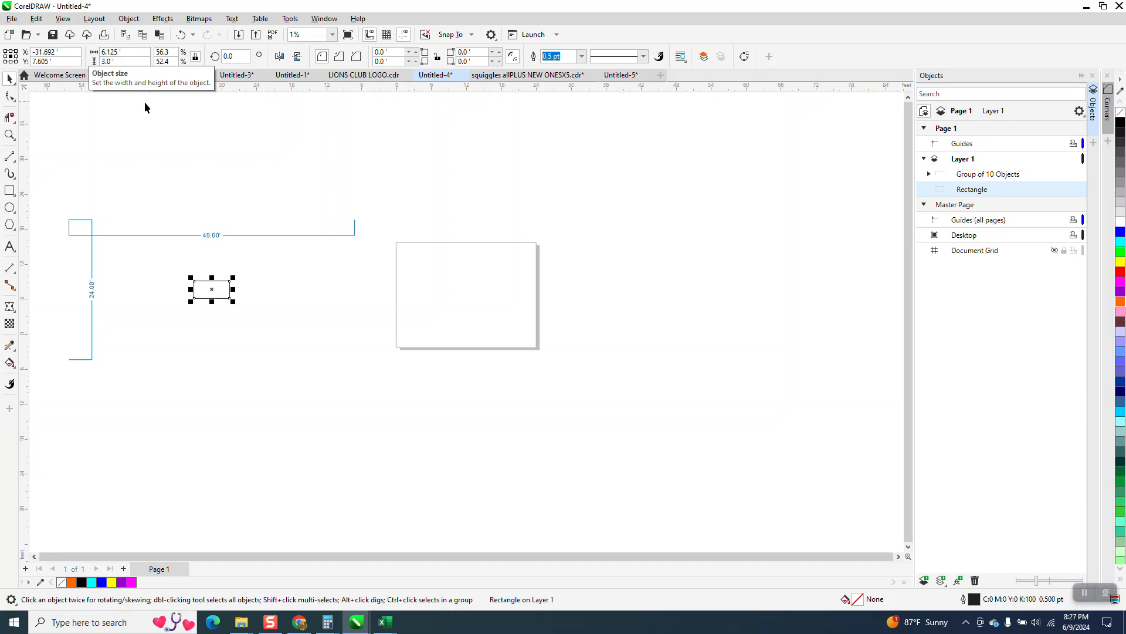
{"action": "left_click", "coordinate": [181, 35]}
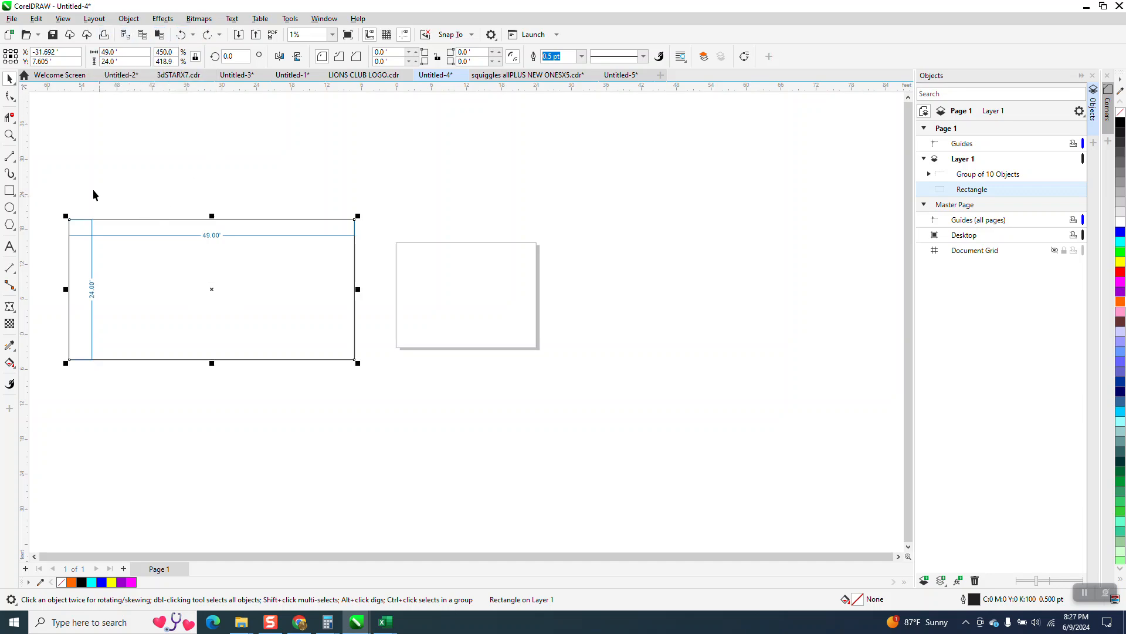
Scale the rectangle and dimension group together to one-eighth size by dividing the 49-foot width by 8.
{"action": "left_click_drag", "start_coordinate": [47, 152], "coordinate": [449, 430]}
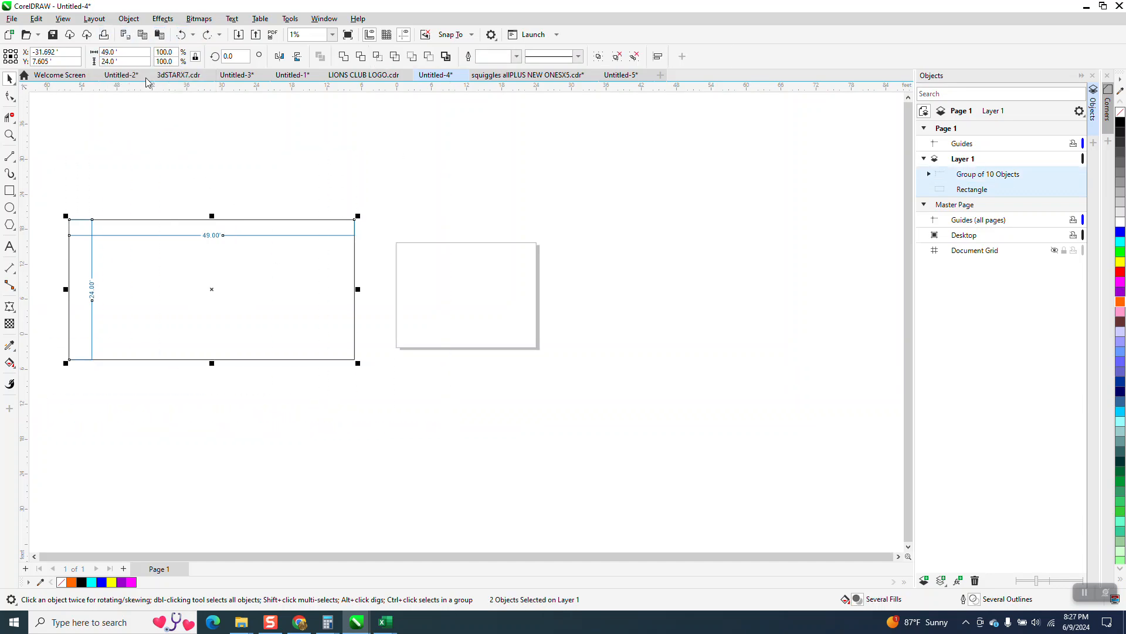
{"action": "left_click", "coordinate": [141, 55]}
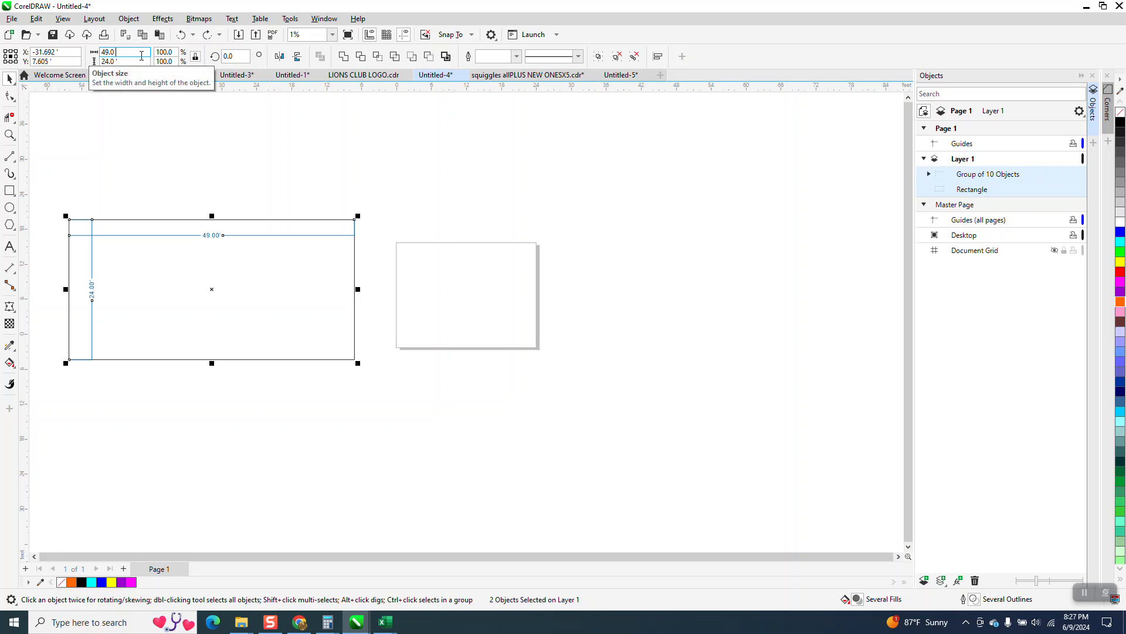
{"action": "type", "text": "/8"}
{"action": "key", "text": "Return"}
Try moving the scaled rectangle and dimension group onto the page's upper-left area, and undo the move.
{"action": "left_click_drag", "start_coordinate": [212, 291], "coordinate": [472, 280]}
{"action": "left_click", "coordinate": [10, 134]}
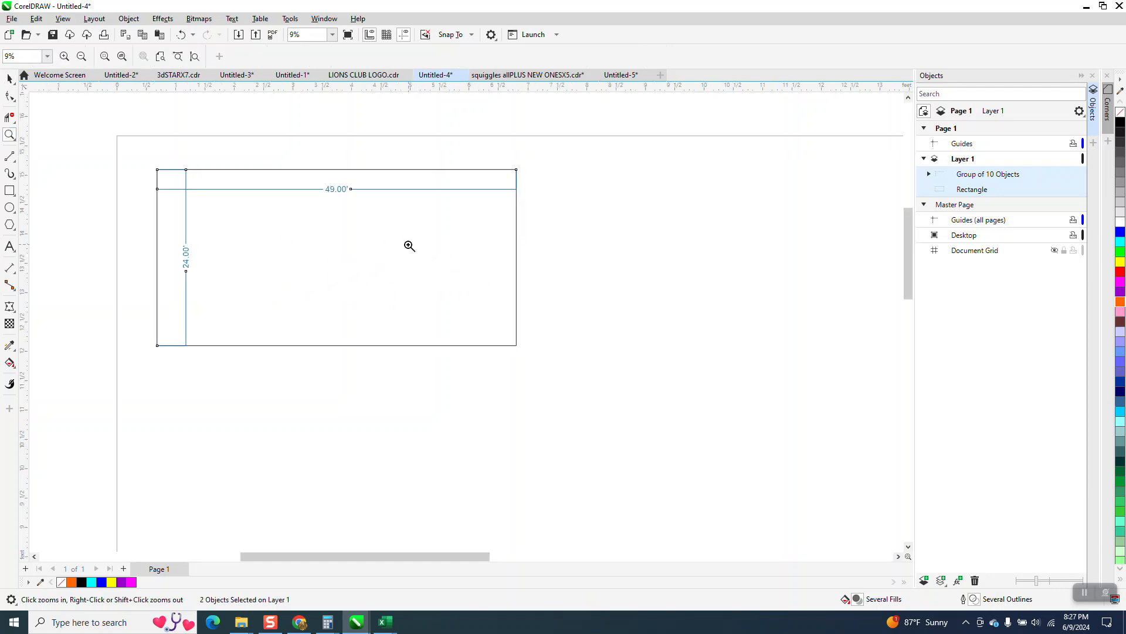
{"action": "right_click", "coordinate": [312, 209]}
{"action": "left_click", "coordinate": [10, 76]}
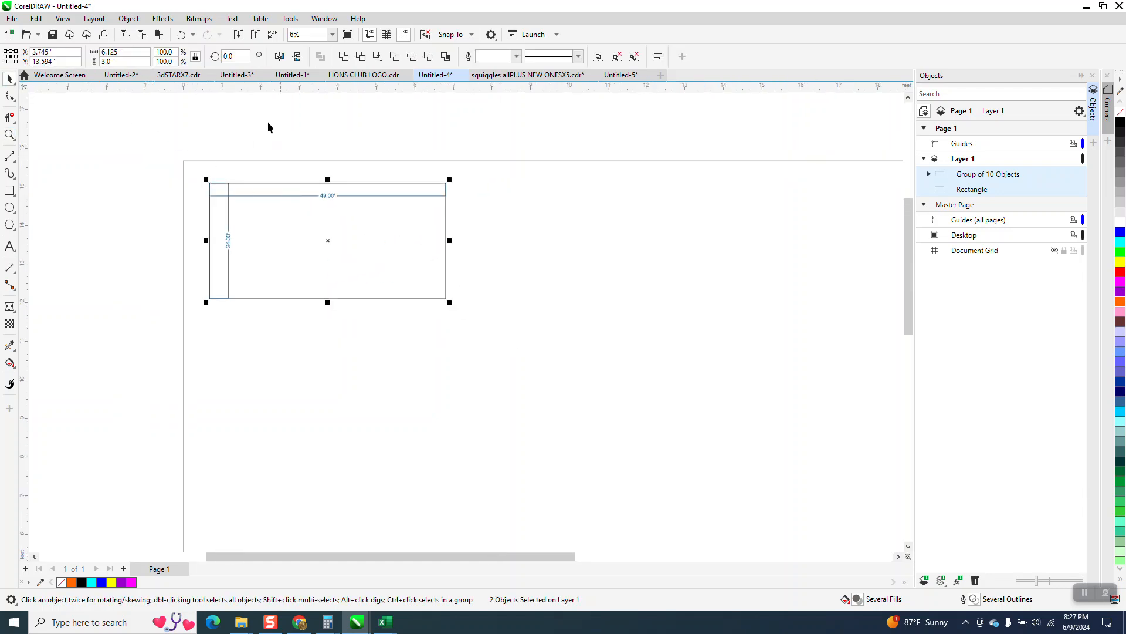
{"action": "left_click", "coordinate": [181, 35]}
{"action": "scroll", "coordinate": [449, 349], "scroll_direction": "down", "scroll_amount": 5}
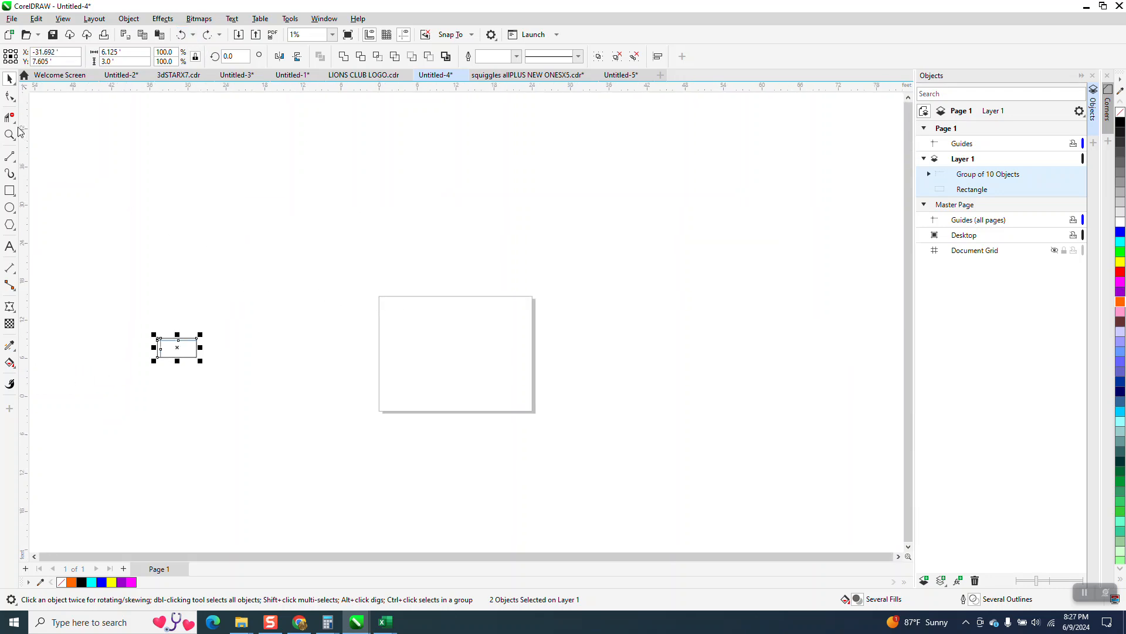
Examine the scaled rectangle and its dimension labels up close, closing the Objects docker for more room.
{"action": "left_click_drag", "start_coordinate": [128, 303], "coordinate": [211, 355]}
{"action": "left_click", "coordinate": [9, 135]}
{"action": "left_click_drag", "start_coordinate": [138, 285], "coordinate": [181, 352]}
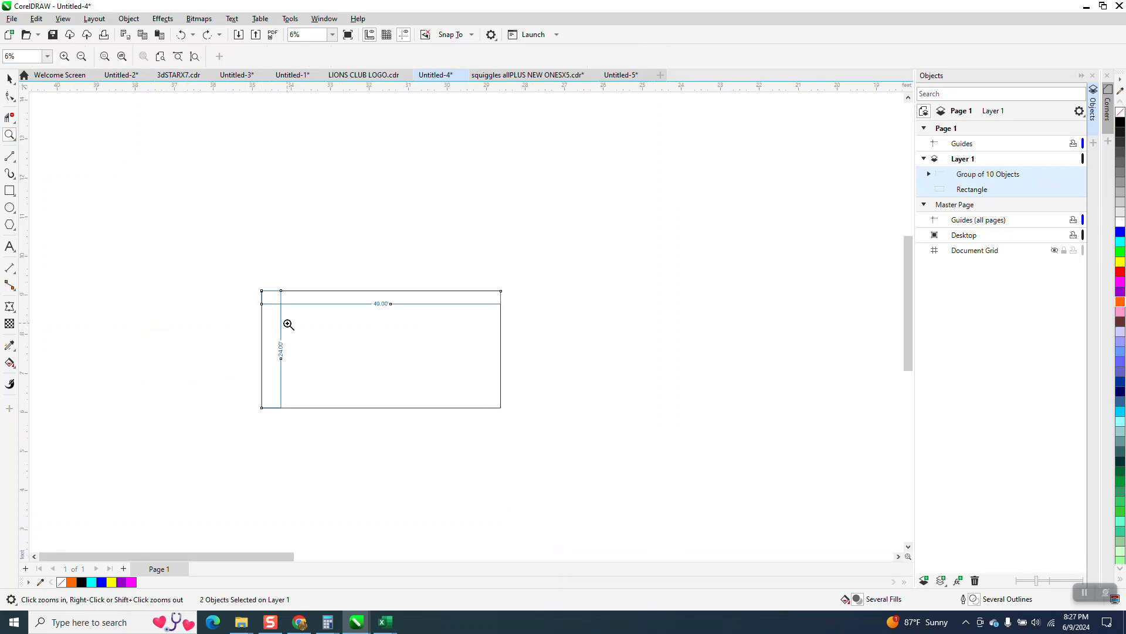
{"action": "left_click_drag", "start_coordinate": [262, 282], "coordinate": [535, 423]}
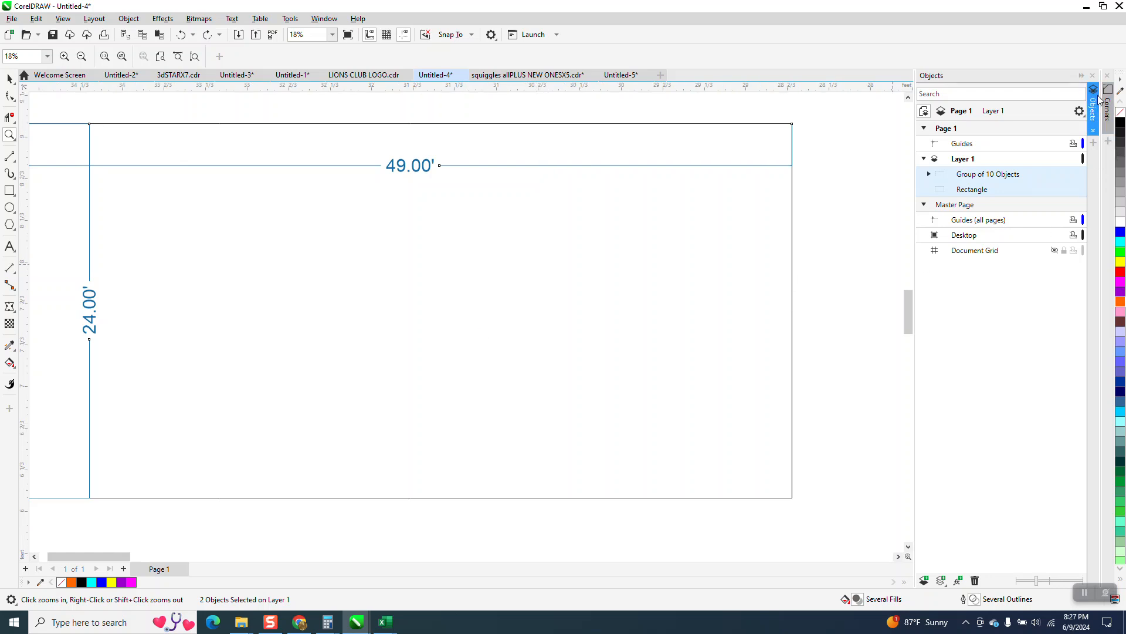
{"action": "left_click", "coordinate": [1092, 75]}
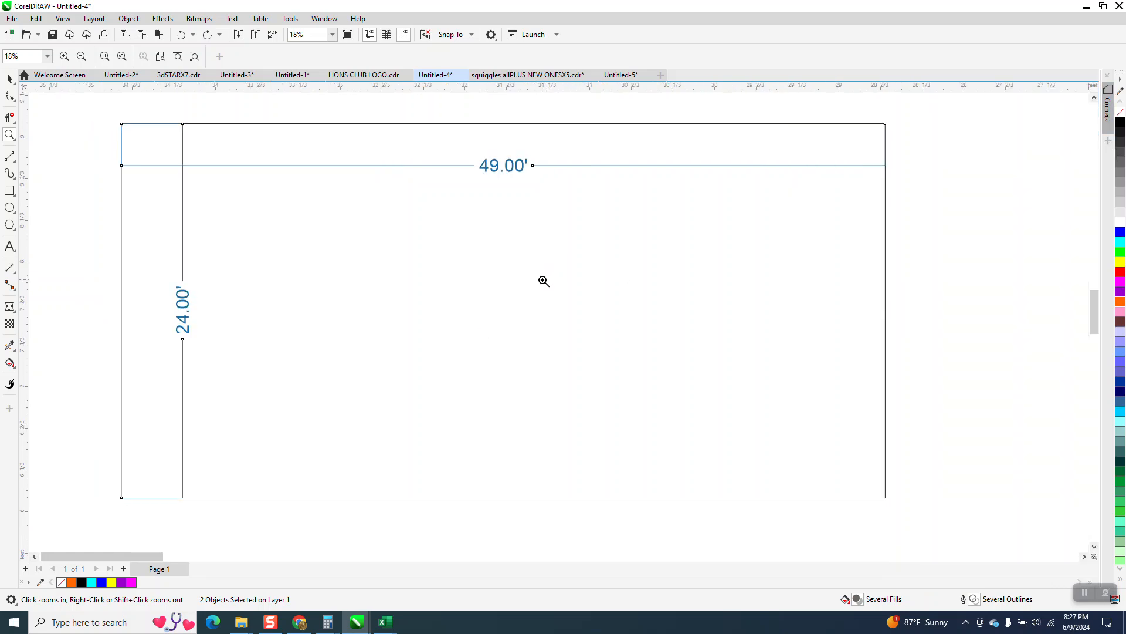
{"action": "scroll", "coordinate": [508, 296], "scroll_direction": "down", "scroll_amount": 1}
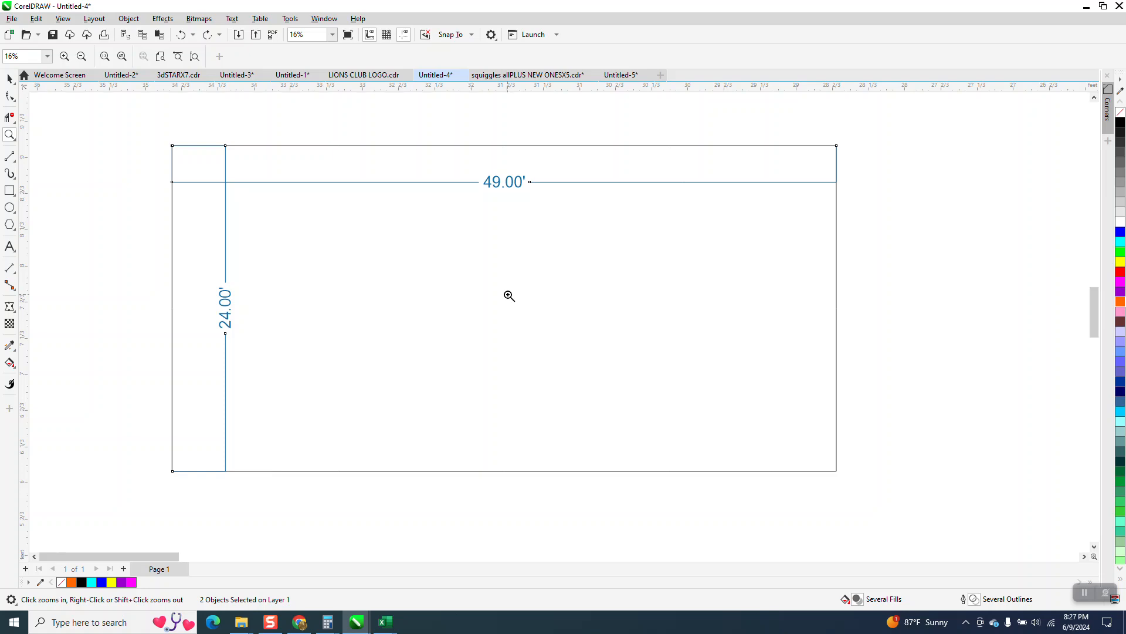